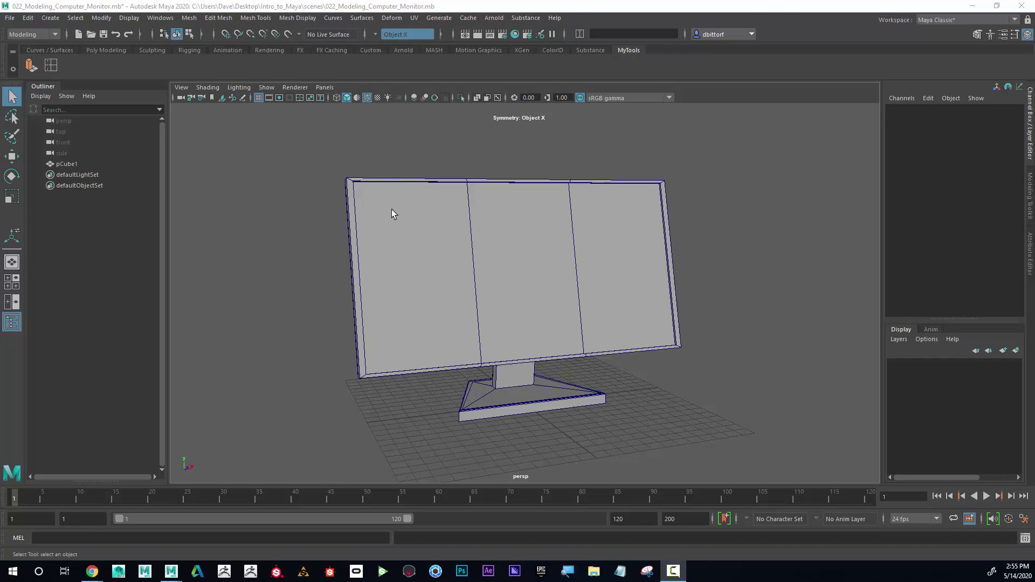
Create a polygon cube and move it forward in front of the monitor, to about 8.94 on Z
{"action": "left_click_drag", "start_coordinate": [411, 202], "coordinate": [426, 232], "text": "alt"}
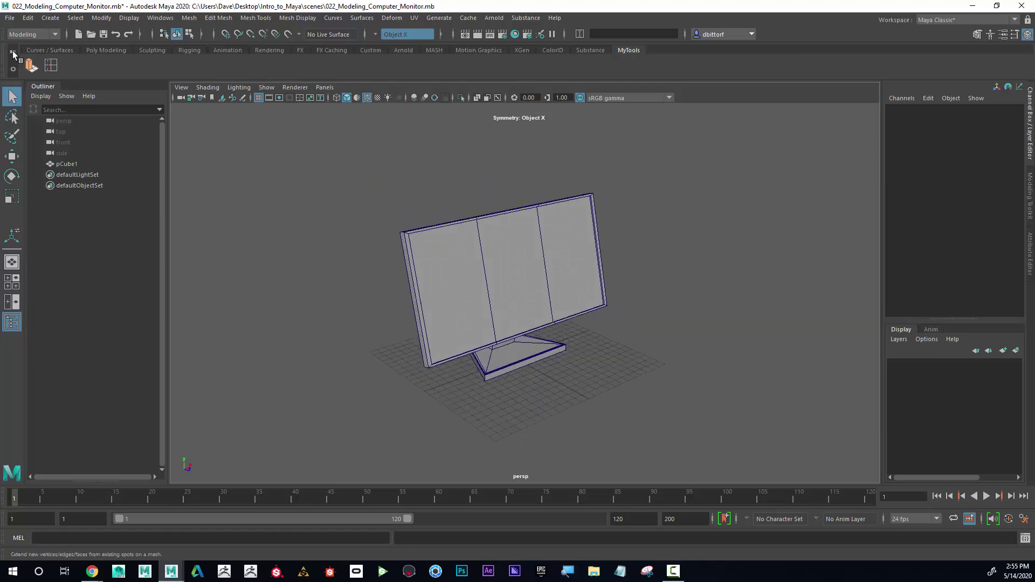
{"action": "left_click", "coordinate": [50, 18]}
{"action": "mouse_move", "coordinate": [71, 57]}
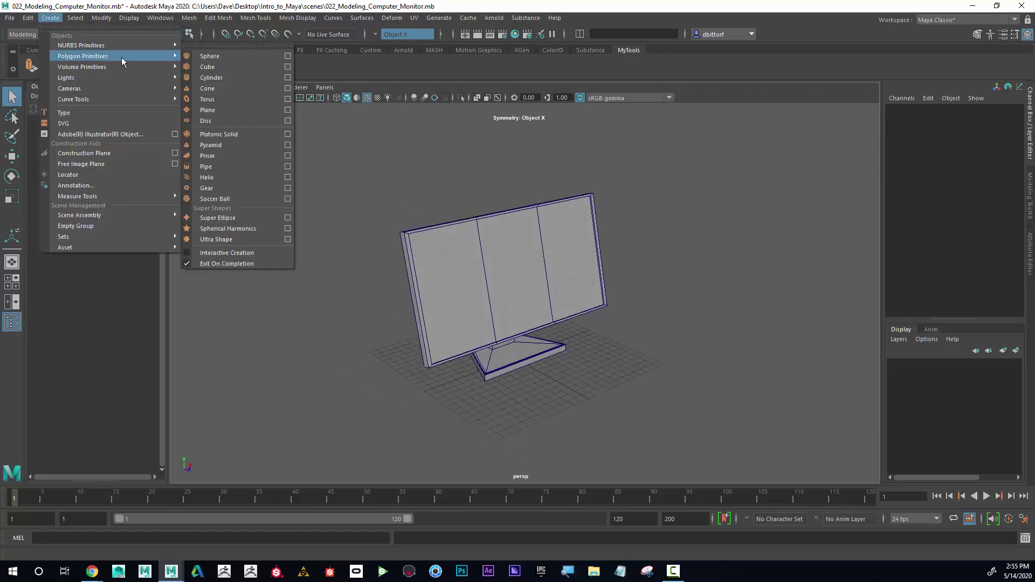
{"action": "left_click", "coordinate": [219, 64]}
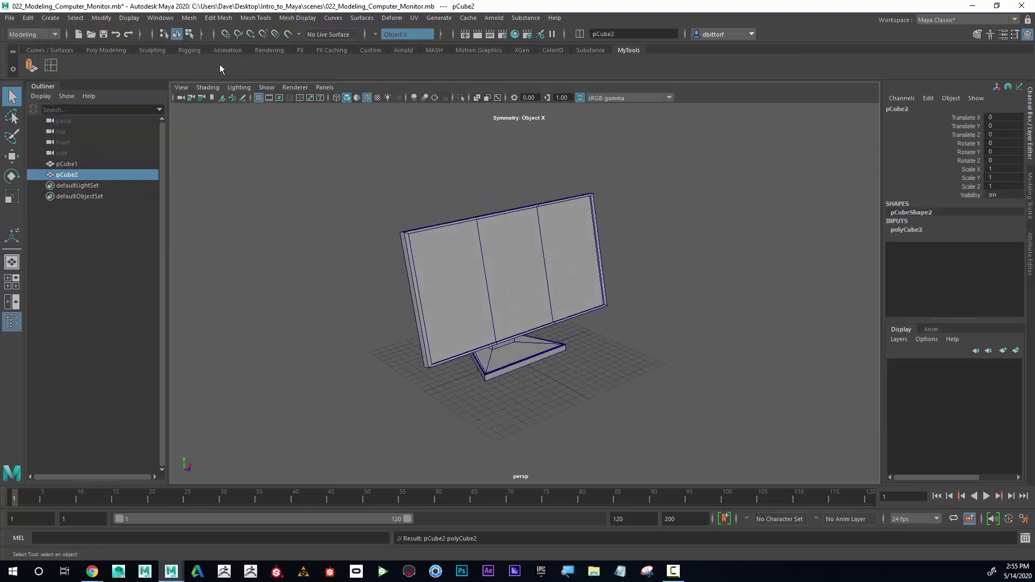
{"action": "left_click", "coordinate": [12, 156]}
{"action": "left_click_drag", "start_coordinate": [548, 377], "coordinate": [608, 412]}
{"action": "left_click_drag", "start_coordinate": [514, 349], "coordinate": [324, 284], "text": "alt"}
Scale the cube into a keyboard slab of about 21.1 × 0.88 × 7.2 and raise it to about 0.4 on Y
{"action": "left_click", "coordinate": [13, 197]}
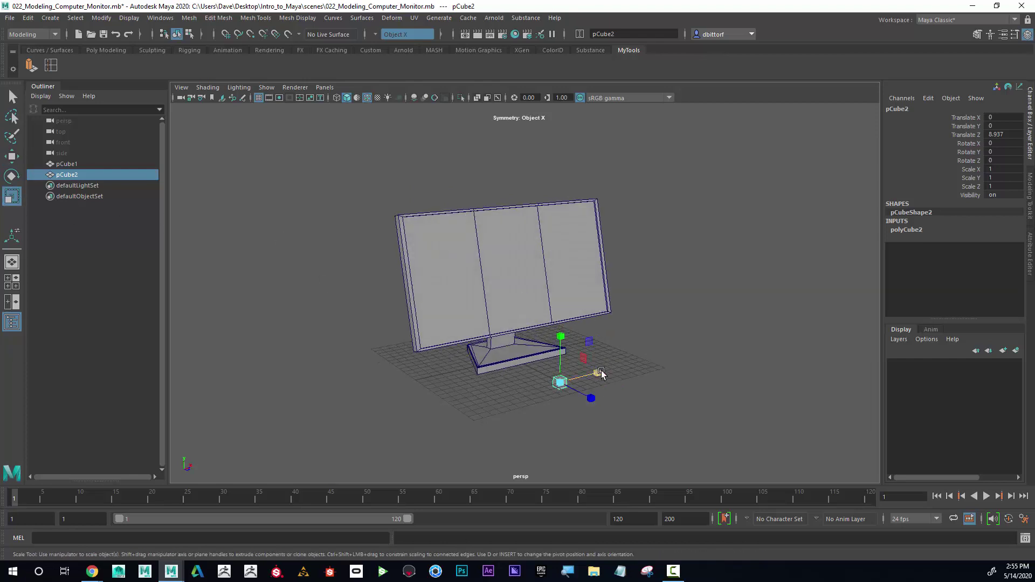
{"action": "left_click_drag", "start_coordinate": [601, 373], "coordinate": [835, 470]}
{"action": "left_click", "coordinate": [716, 430]}
{"action": "left_click", "coordinate": [584, 389]}
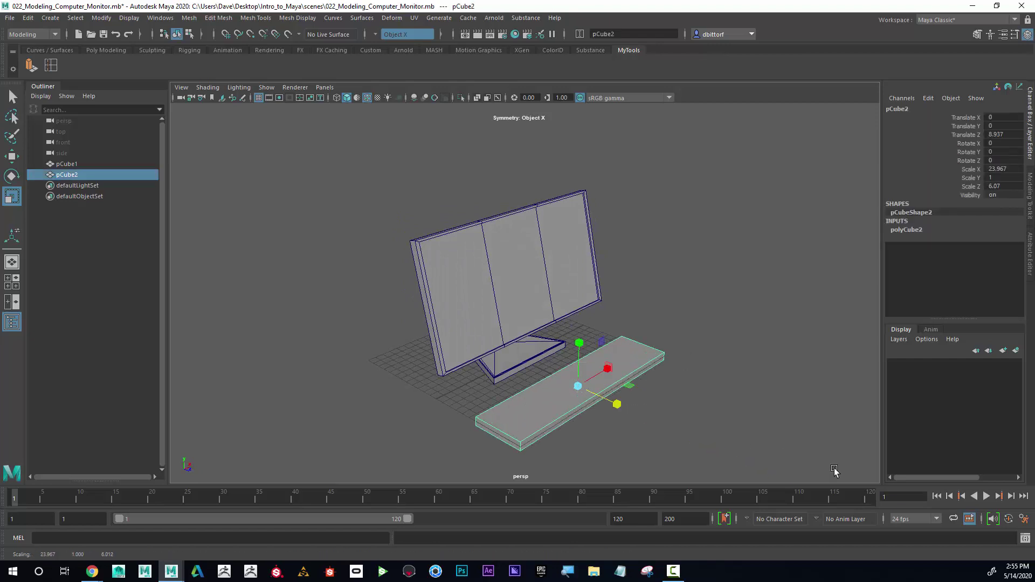
{"action": "left_click_drag", "start_coordinate": [620, 407], "coordinate": [558, 392]}
{"action": "left_click_drag", "start_coordinate": [600, 350], "coordinate": [666, 265], "text": "alt"}
{"action": "left_click", "coordinate": [12, 156]}
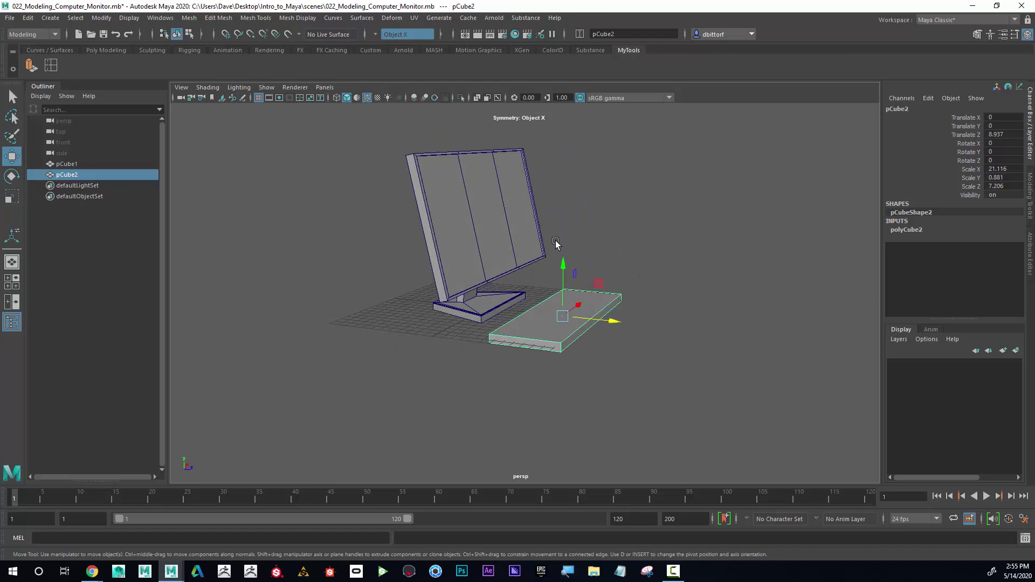
{"action": "left_click_drag", "start_coordinate": [563, 262], "coordinate": [711, 277]}
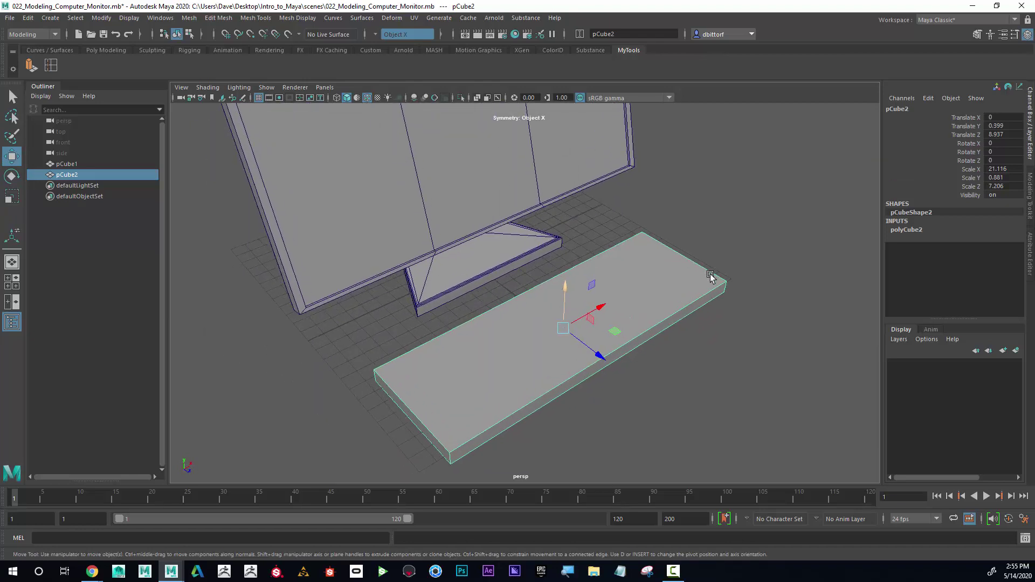
Set the keyboard slab's width subdivisions to 24
{"action": "left_click_drag", "start_coordinate": [468, 316], "coordinate": [527, 329], "text": "alt"}
{"action": "right_click_drag", "start_coordinate": [526, 329], "coordinate": [541, 335], "text": "alt"}
{"action": "left_click_drag", "start_coordinate": [541, 334], "coordinate": [684, 293], "text": "alt"}
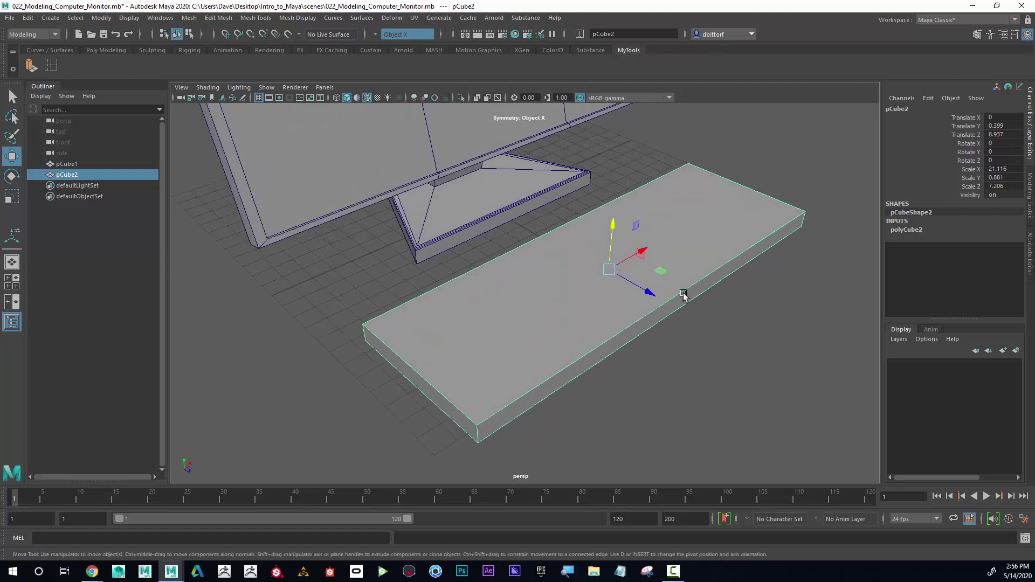
{"action": "left_click", "coordinate": [904, 231]}
{"action": "left_click", "coordinate": [974, 265]}
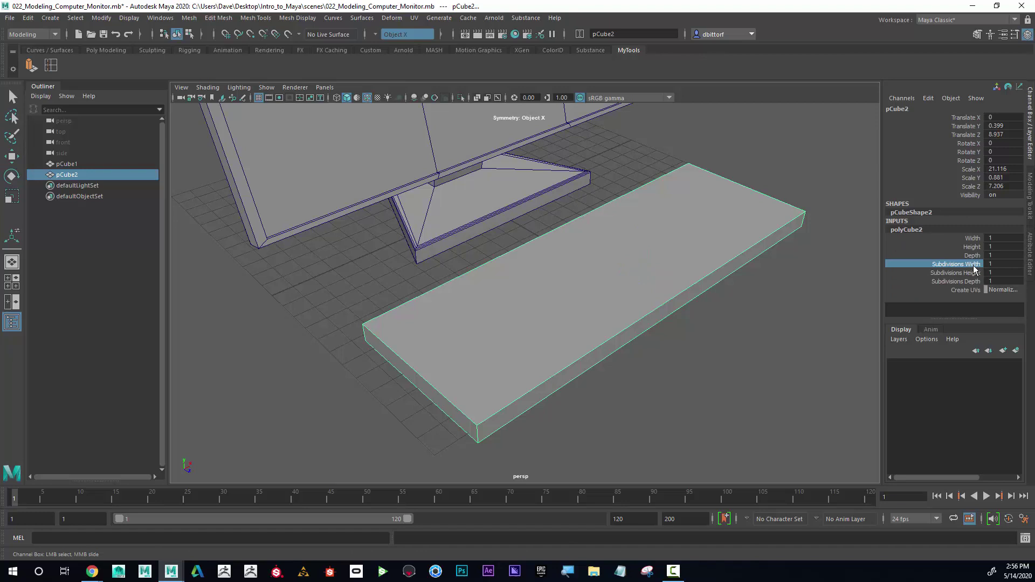
{"action": "middle_click_drag", "start_coordinate": [647, 373], "coordinate": [736, 355]}
{"action": "middle_click_drag", "start_coordinate": [716, 349], "coordinate": [748, 342]}
{"action": "left_click_drag", "start_coordinate": [764, 335], "coordinate": [642, 311], "text": "alt"}
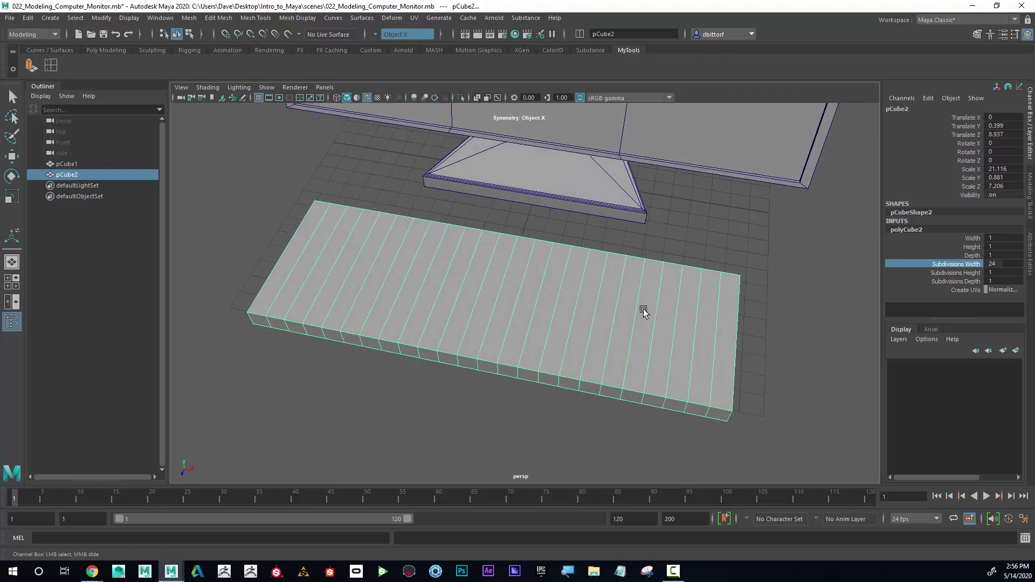
{"action": "left_click", "coordinate": [955, 273]}
{"action": "middle_click_drag", "start_coordinate": [791, 330], "coordinate": [803, 331]}
{"action": "key", "text": "ctrl+z"}
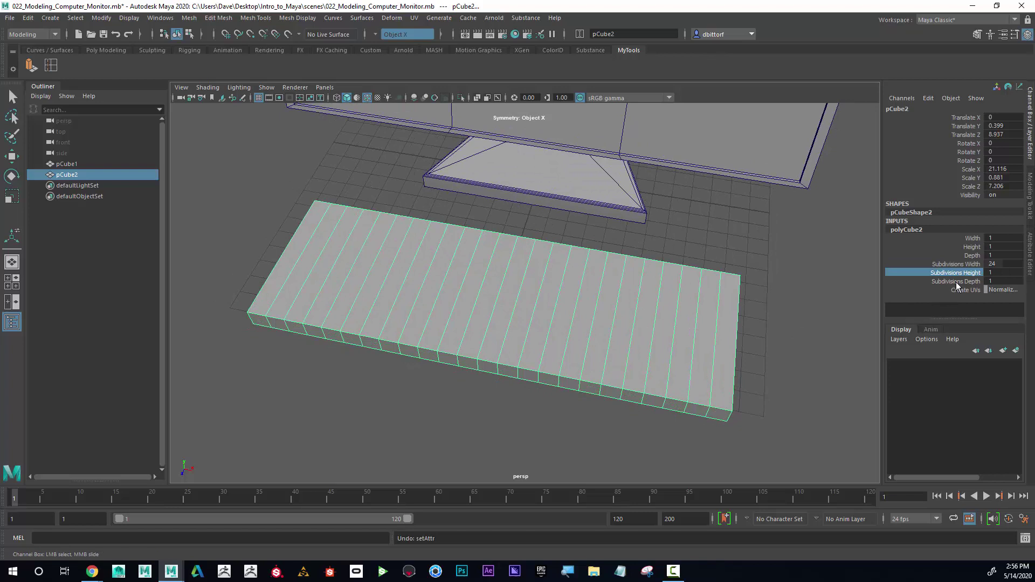
Set the keyboard slab's depth subdivisions to 9
{"action": "left_click", "coordinate": [957, 281]}
{"action": "middle_click_drag", "start_coordinate": [720, 353], "coordinate": [800, 346]}
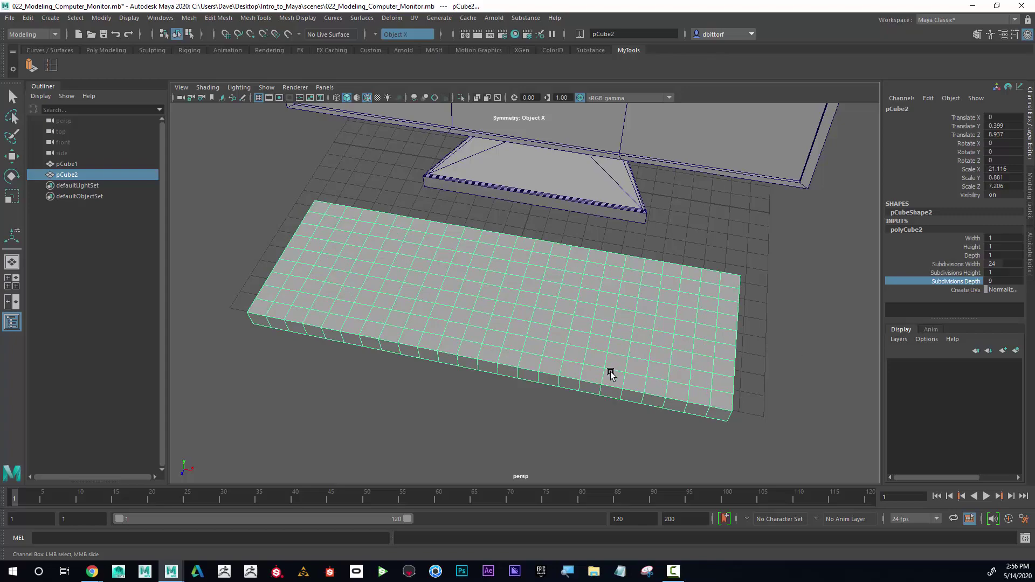
{"action": "left_click_drag", "start_coordinate": [611, 373], "coordinate": [658, 370], "text": "alt"}
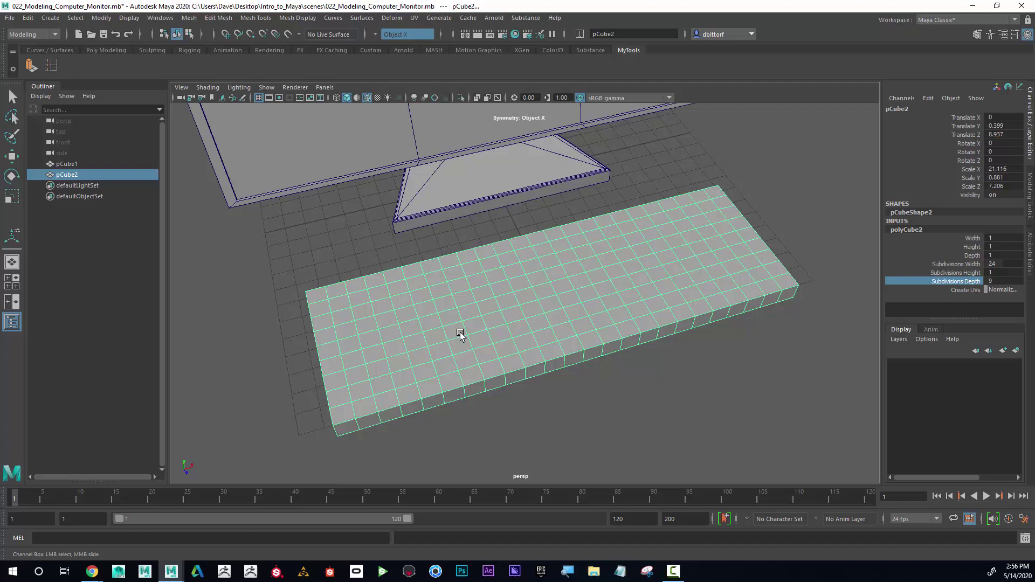
Switch the keyboard slab to face selection mode and turn symmetry off
{"action": "right_click", "coordinate": [378, 351]}
{"action": "left_click", "coordinate": [376, 304]}
{"action": "left_click", "coordinate": [352, 283]}
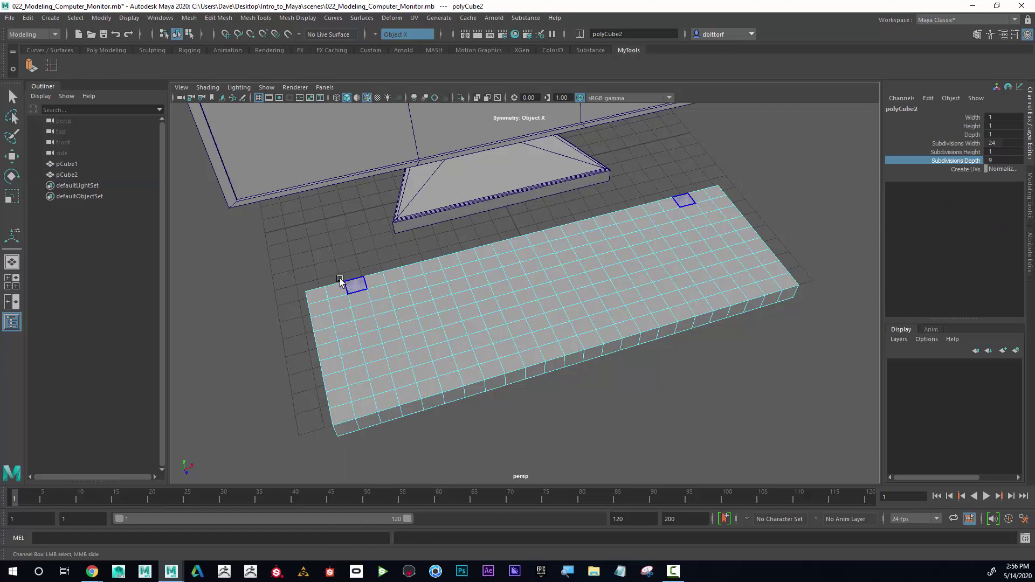
{"action": "left_click_drag", "start_coordinate": [340, 278], "coordinate": [358, 311], "text": "alt"}
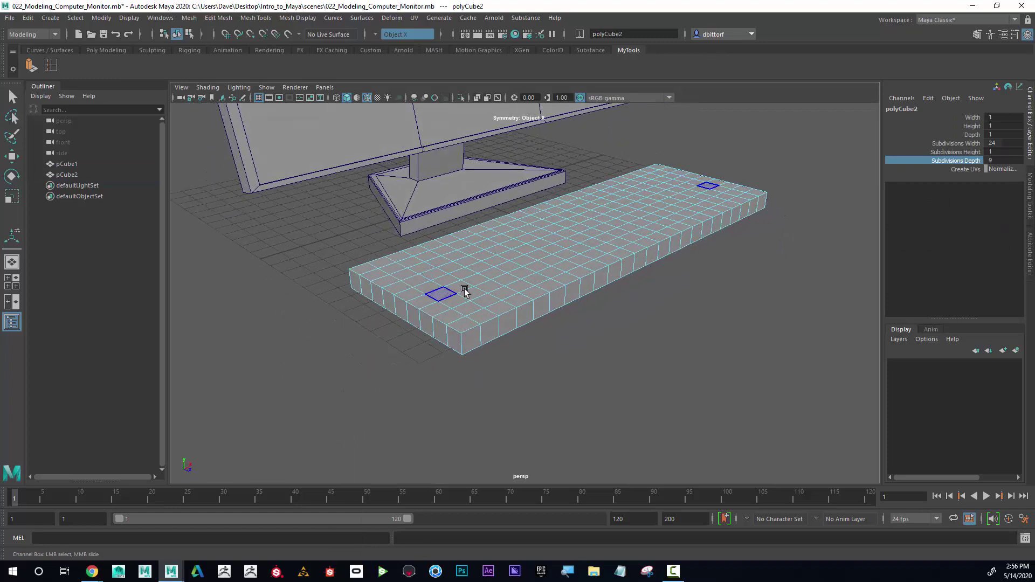
{"action": "left_click_drag", "start_coordinate": [456, 286], "coordinate": [428, 306], "text": "alt"}
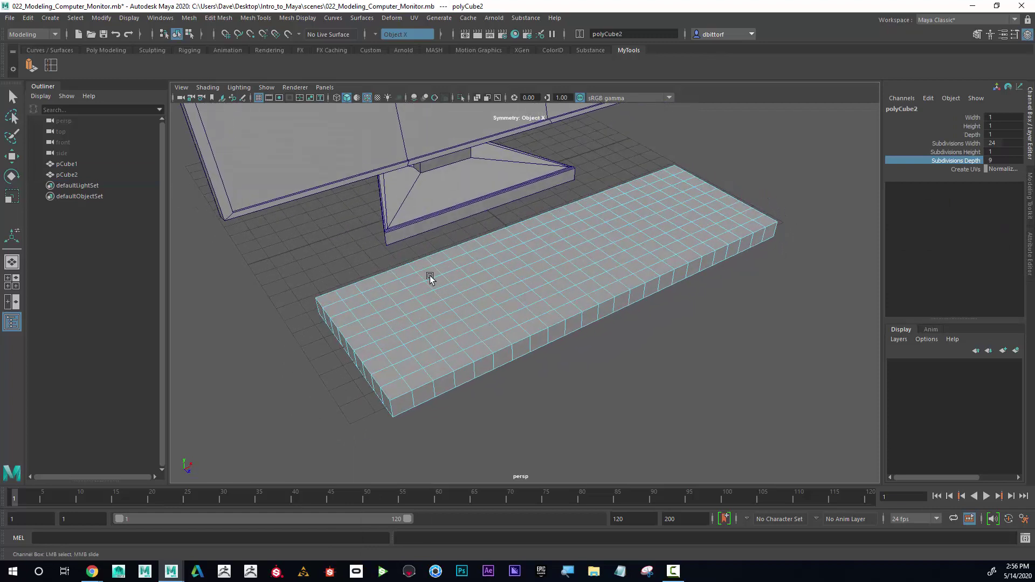
{"action": "left_click", "coordinate": [384, 33]}
{"action": "left_click", "coordinate": [391, 41]}
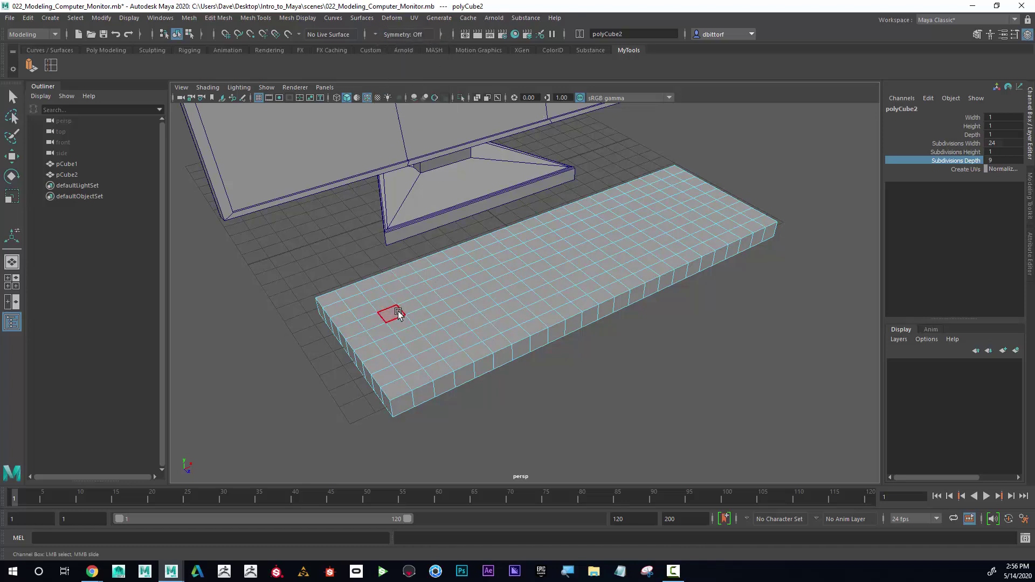
{"action": "left_click_drag", "start_coordinate": [428, 304], "coordinate": [382, 311], "text": "alt"}
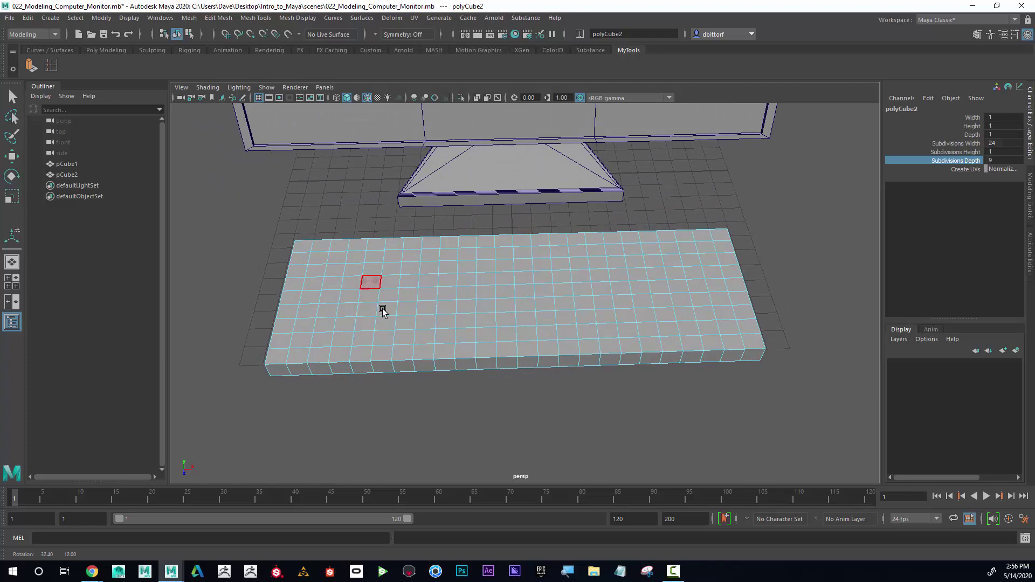
{"action": "left_click_drag", "start_coordinate": [335, 282], "coordinate": [586, 336]}
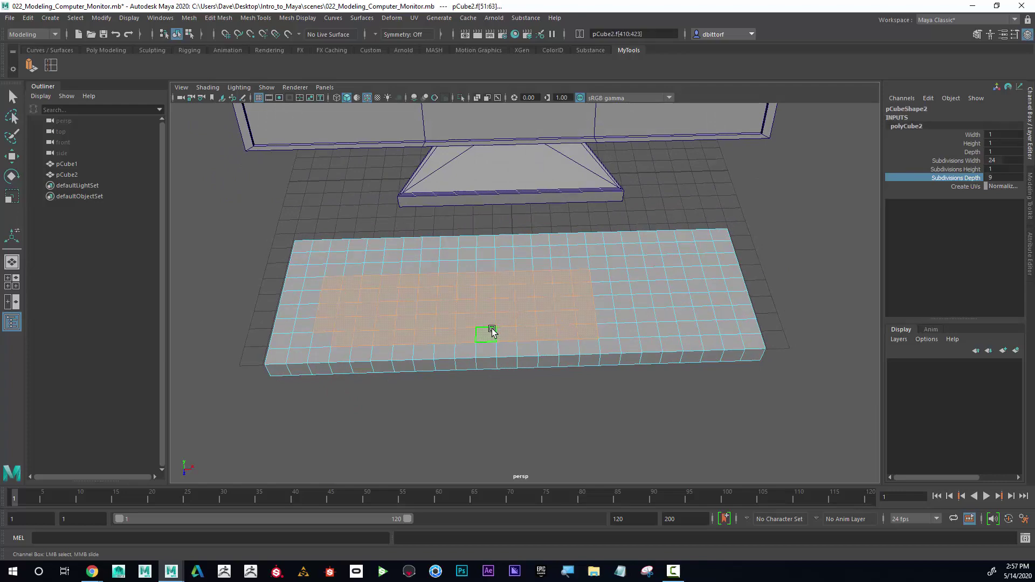
{"action": "left_click_drag", "start_coordinate": [491, 330], "coordinate": [512, 299], "text": "alt"}
{"action": "left_click", "coordinate": [692, 337]}
Select an 18-by-5 block of top faces on the slab for the main keys, leaving a border around it
{"action": "left_click_drag", "start_coordinate": [620, 340], "coordinate": [566, 302], "text": "alt"}
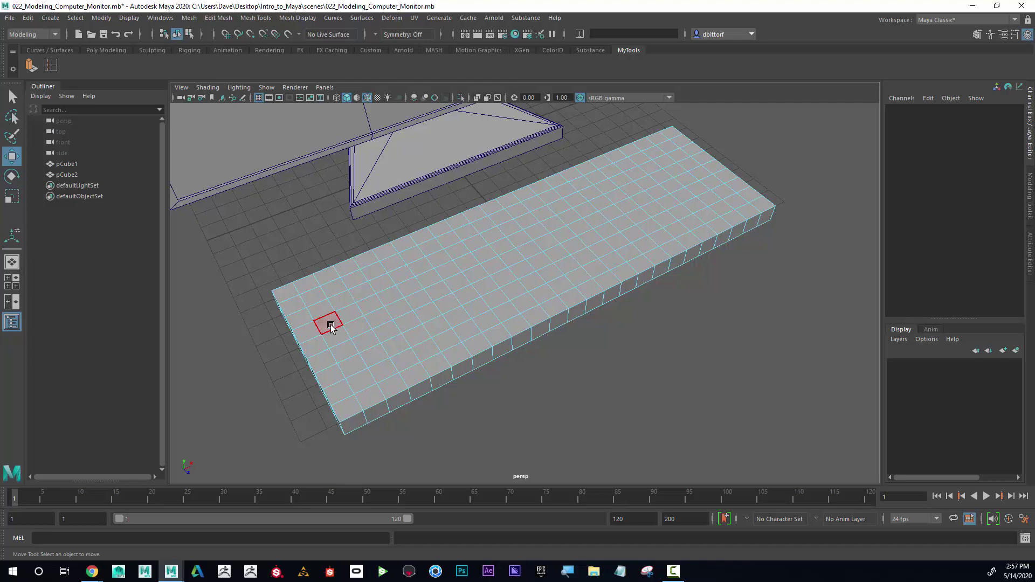
{"action": "mouse_move", "coordinate": [332, 325]}
{"action": "left_mouse_down"}
{"action": "mouse_move", "coordinate": [362, 377]}
{"action": "mouse_move", "coordinate": [622, 251]}
{"action": "left_mouse_up"}
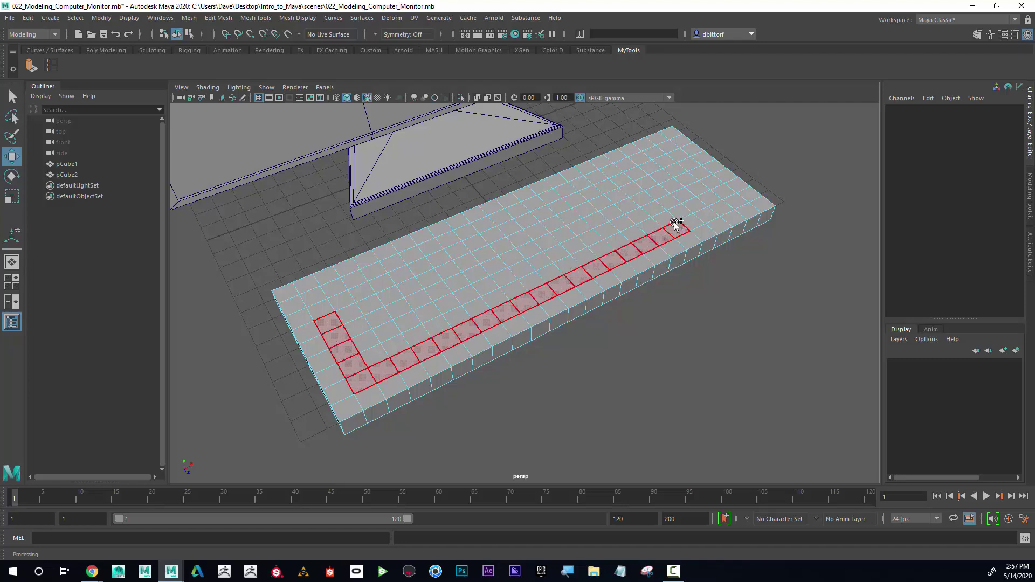
{"action": "mouse_move", "coordinate": [673, 222]}
{"action": "left_mouse_down"}
{"action": "mouse_move", "coordinate": [635, 194]}
{"action": "mouse_move", "coordinate": [344, 319]}
{"action": "mouse_move", "coordinate": [399, 348]}
{"action": "mouse_move", "coordinate": [609, 245]}
{"action": "left_mouse_up"}
{"action": "mouse_move", "coordinate": [629, 206]}
{"action": "left_mouse_down"}
{"action": "mouse_move", "coordinate": [450, 274]}
{"action": "mouse_move", "coordinate": [378, 319]}
{"action": "left_mouse_up"}
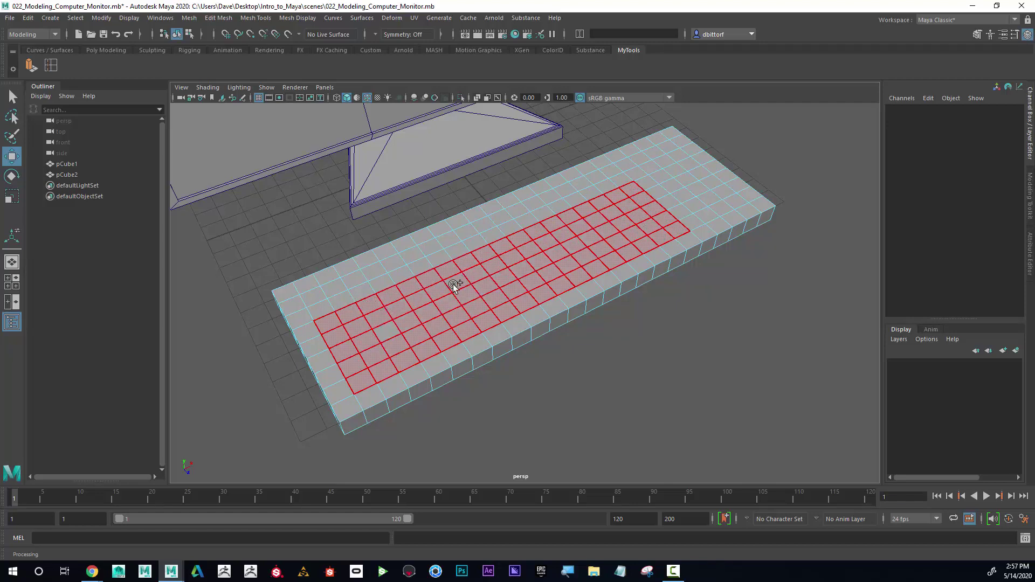
{"action": "left_click", "coordinate": [409, 329]}
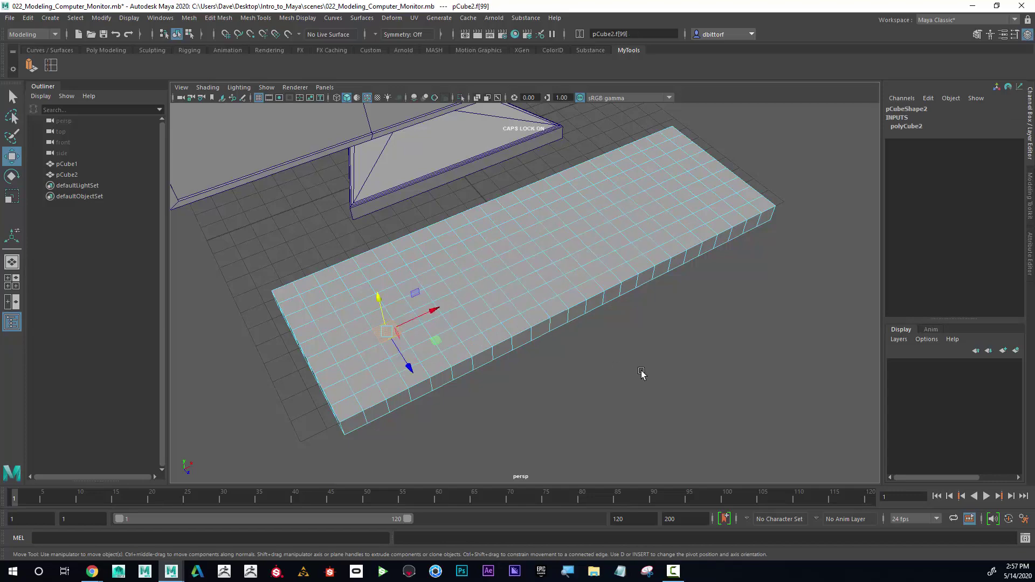
{"action": "key", "text": "ctrl+z"}
{"action": "left_click_drag", "start_coordinate": [617, 365], "coordinate": [593, 372], "text": "alt"}
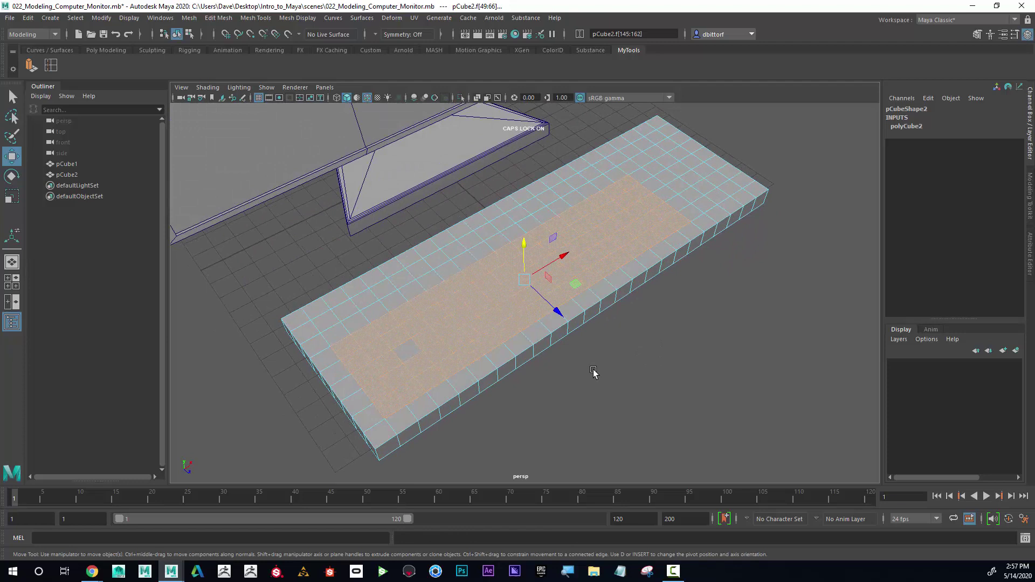
Add a three-face-wide numpad block and separated groups of function key faces along the back row to the selection
{"action": "left_click_drag", "start_coordinate": [750, 296], "coordinate": [695, 291], "text": "alt"}
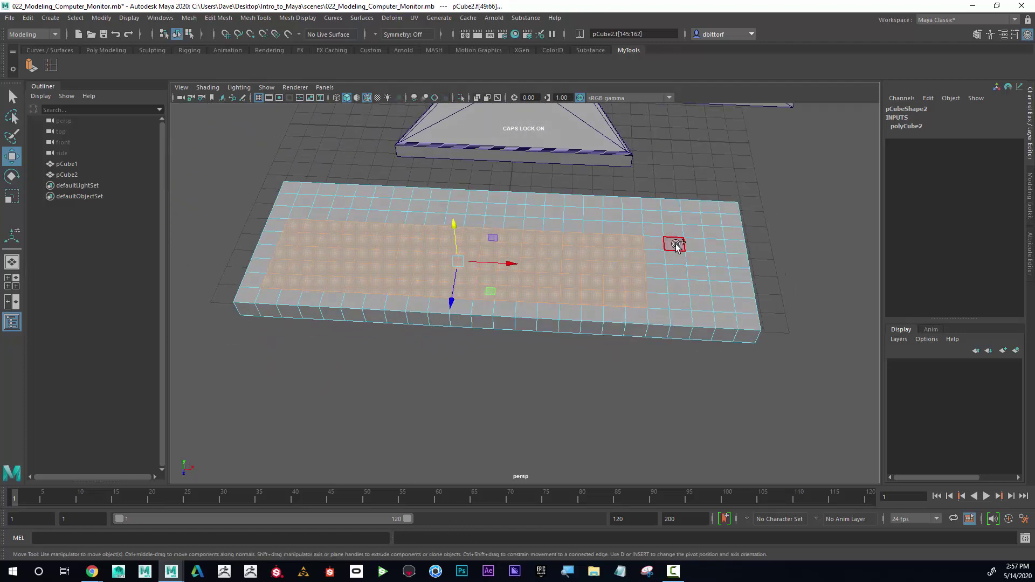
{"action": "mouse_move", "coordinate": [674, 243]}
{"action": "left_mouse_down", "text": "shift"}
{"action": "mouse_move", "coordinate": [680, 295]}
{"action": "mouse_move", "coordinate": [712, 297]}
{"action": "mouse_move", "coordinate": [717, 262]}
{"action": "mouse_move", "coordinate": [699, 267]}
{"action": "mouse_move", "coordinate": [698, 282]}
{"action": "left_mouse_up", "text": "shift"}
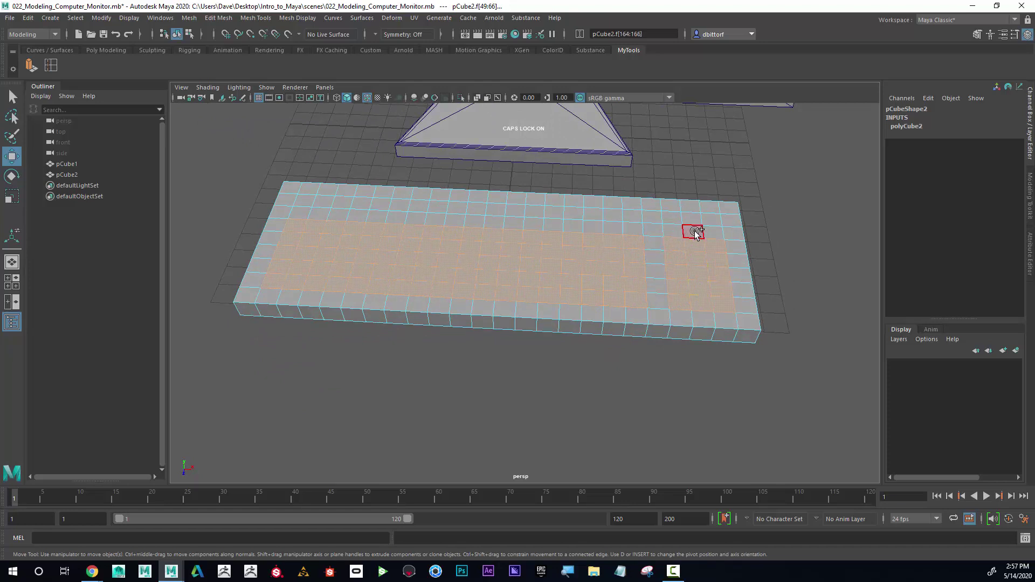
{"action": "left_click_drag", "start_coordinate": [709, 219], "coordinate": [297, 199], "text": "shift"}
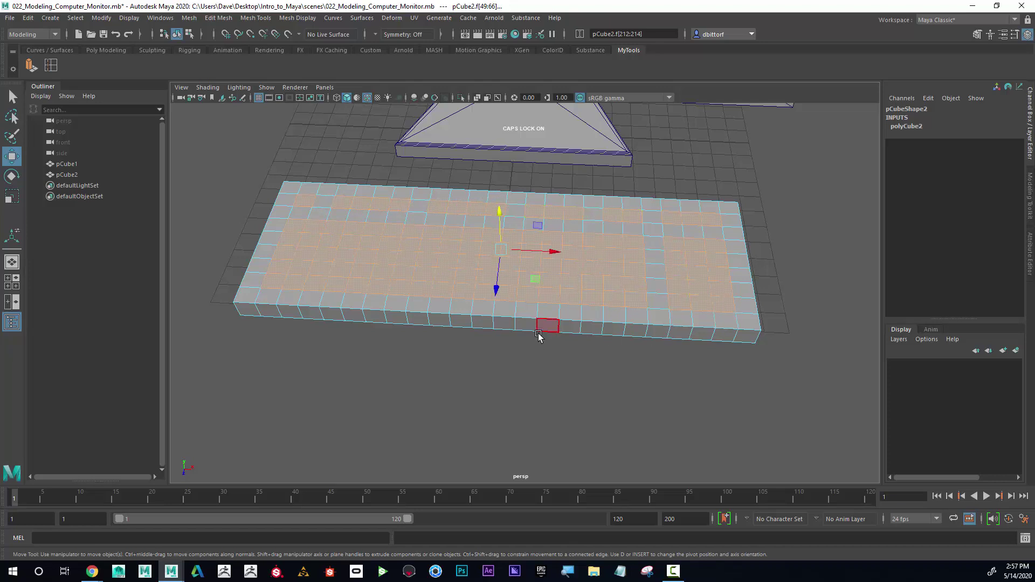
Deselect a run of faces in the middle of the front key row to leave a gap for the space bar
{"action": "left_click_drag", "start_coordinate": [535, 310], "coordinate": [673, 290], "text": "alt"}
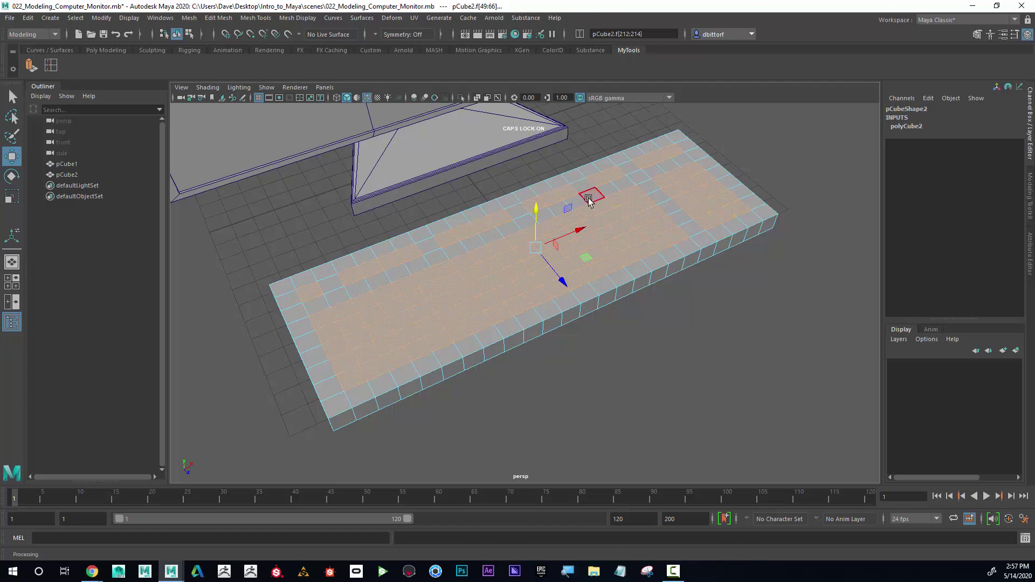
{"action": "left_click_drag", "start_coordinate": [597, 236], "coordinate": [584, 233], "text": "alt"}
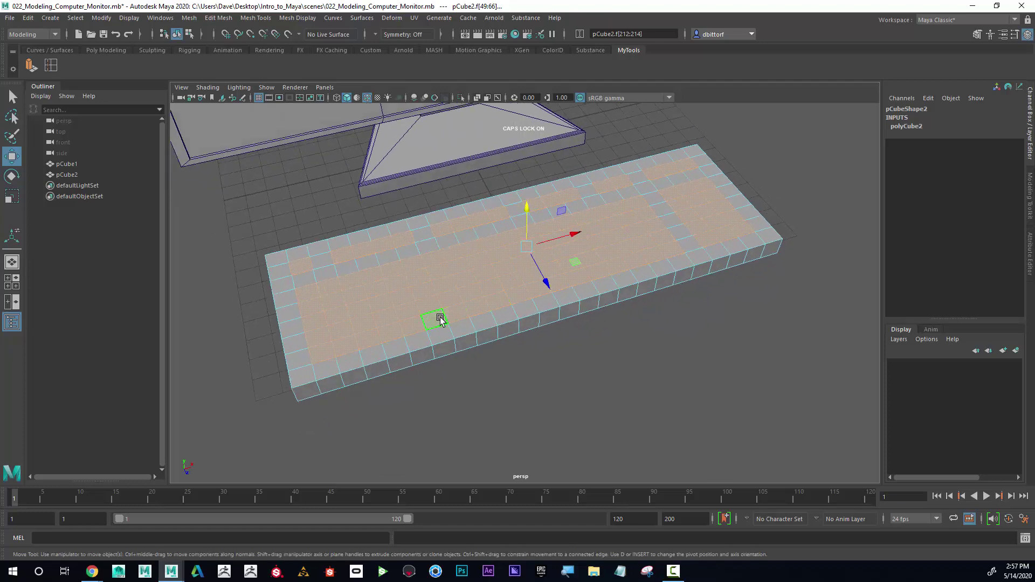
{"action": "left_click_drag", "start_coordinate": [440, 319], "coordinate": [563, 282]}
{"action": "left_click_drag", "start_coordinate": [697, 326], "coordinate": [658, 326], "text": "alt"}
{"action": "right_click_drag", "start_coordinate": [665, 326], "coordinate": [739, 341], "text": "alt"}
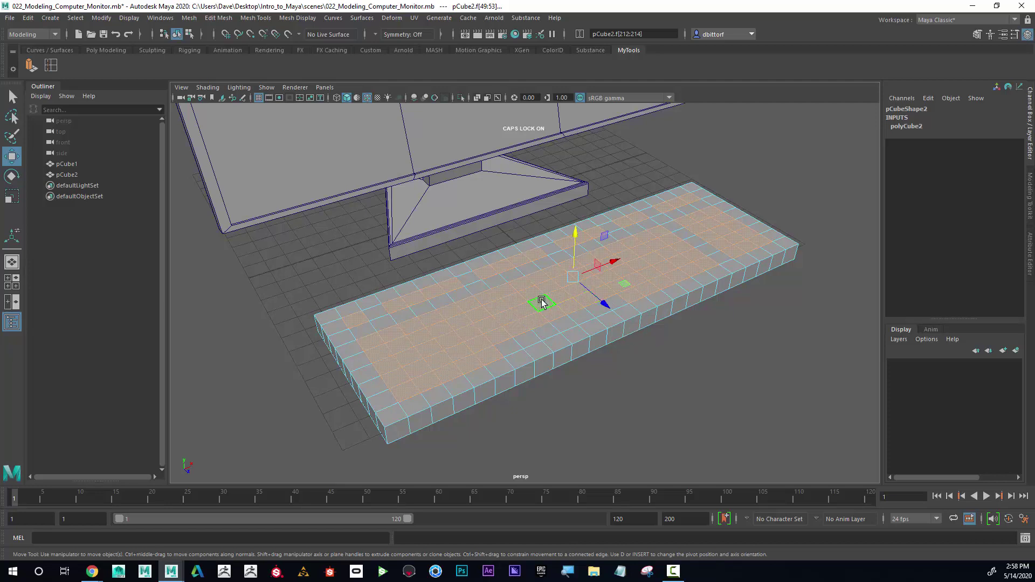
Extrude the selected key faces upward by about 0.36 with Keep Faces Together turned off
{"action": "left_click", "coordinate": [219, 18]}
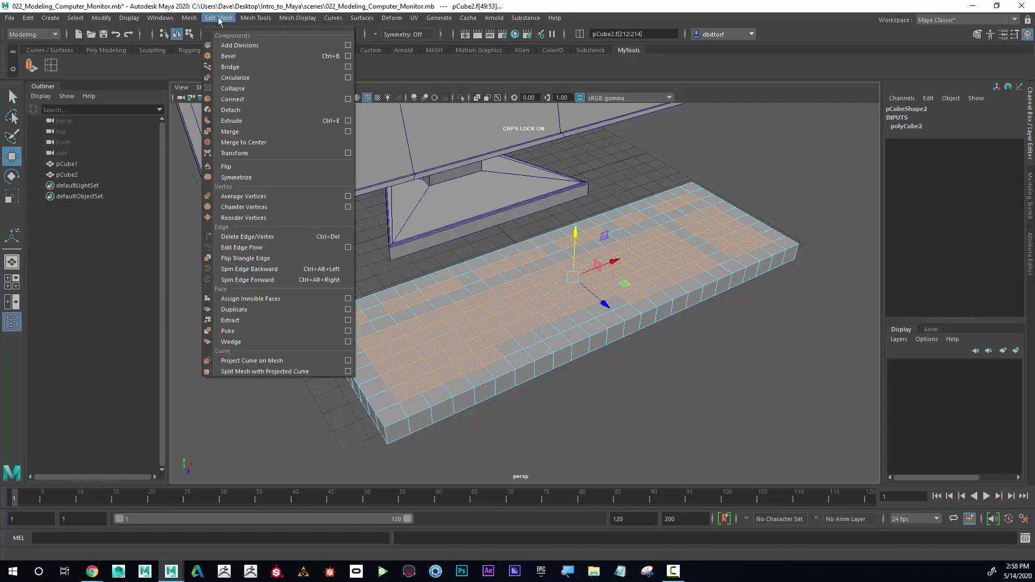
{"action": "left_click", "coordinate": [259, 122]}
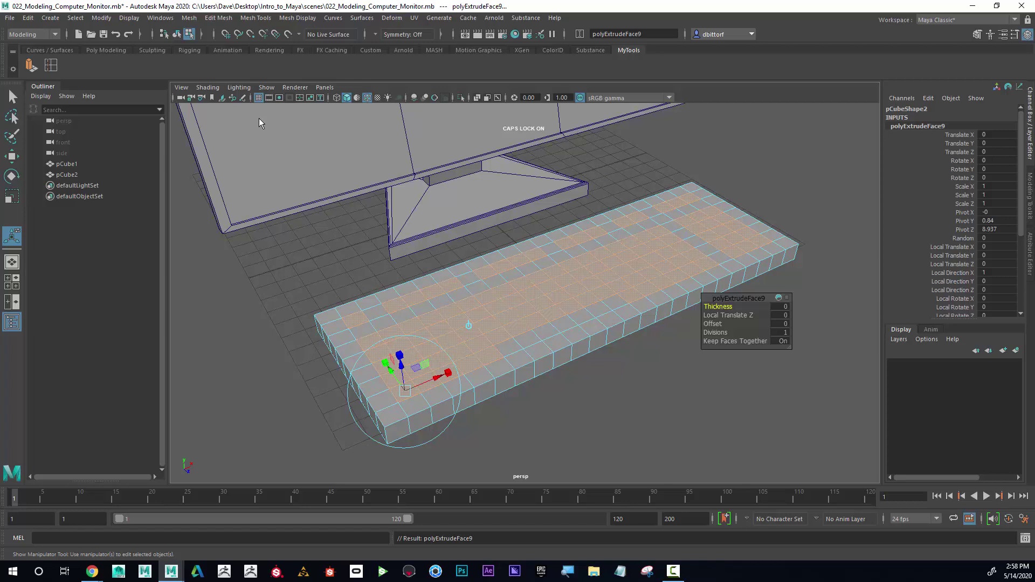
{"action": "left_click", "coordinate": [782, 341]}
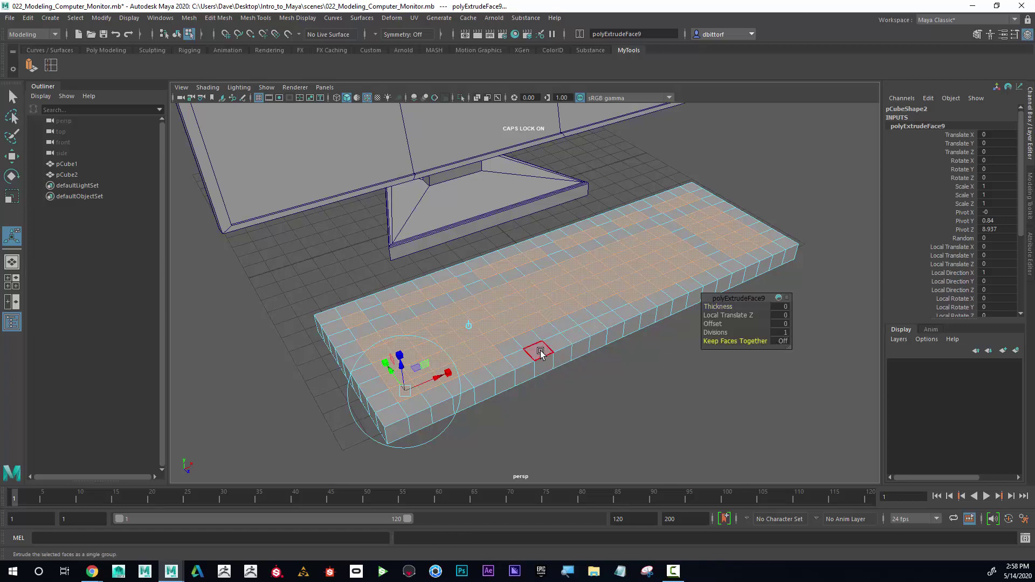
{"action": "left_click_drag", "start_coordinate": [405, 369], "coordinate": [404, 362]}
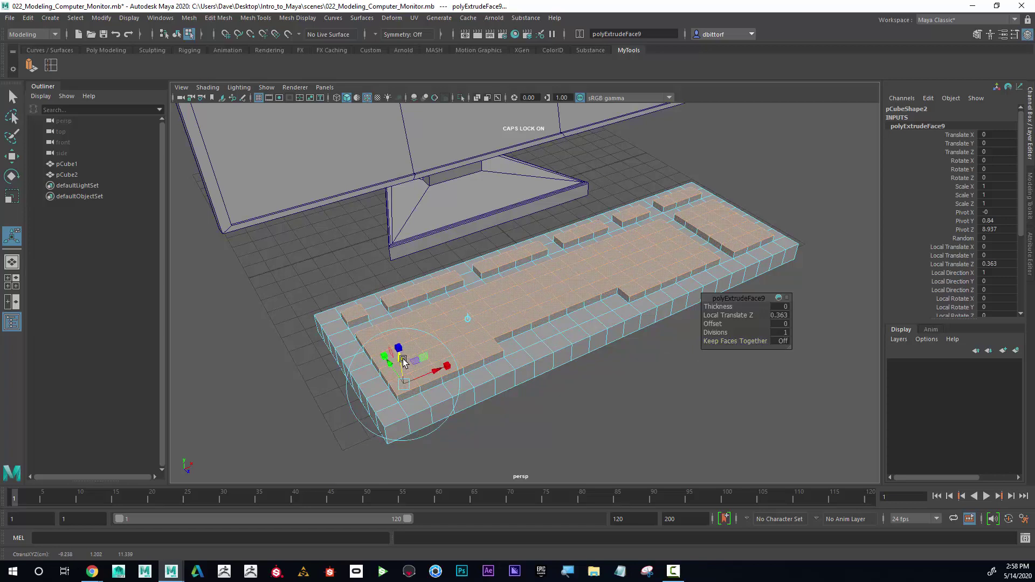
Lower the extruded keys to a local Z translation of about 0.27 and scale their tops inward to taper each key
{"action": "middle_click_drag", "start_coordinate": [452, 360], "coordinate": [497, 319], "text": "alt"}
{"action": "right_click_drag", "start_coordinate": [497, 318], "coordinate": [647, 323], "text": "alt"}
{"action": "left_click_drag", "start_coordinate": [459, 349], "coordinate": [416, 334], "text": "alt"}
{"action": "left_click_drag", "start_coordinate": [514, 322], "coordinate": [553, 324], "text": "alt"}
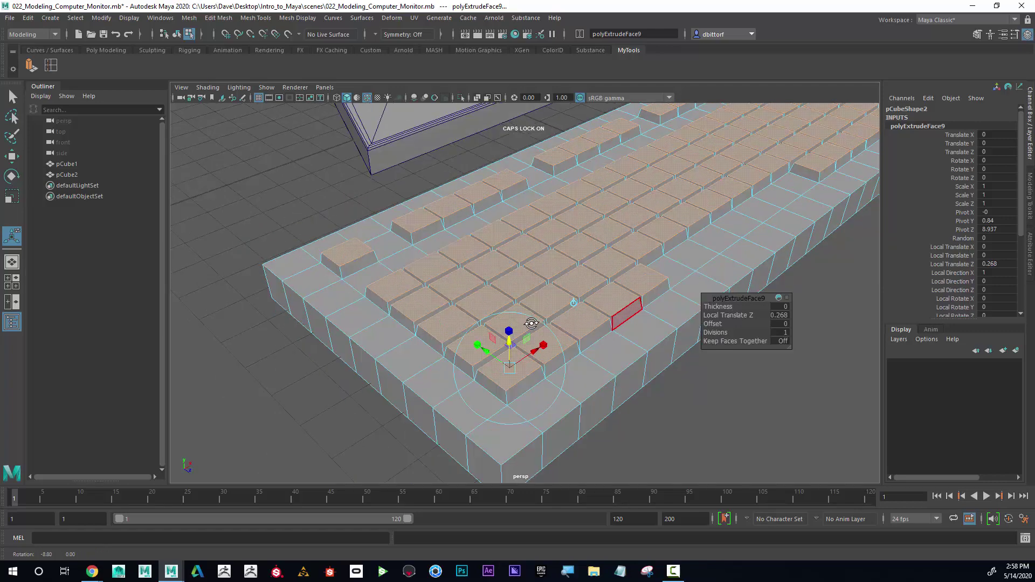
Turn Keep Faces Together on for the key extrusion to compare the result, and switch it back off
{"action": "right_click_drag", "start_coordinate": [555, 325], "coordinate": [592, 329], "text": "alt"}
{"action": "middle_click_drag", "start_coordinate": [592, 328], "coordinate": [564, 326], "text": "alt"}
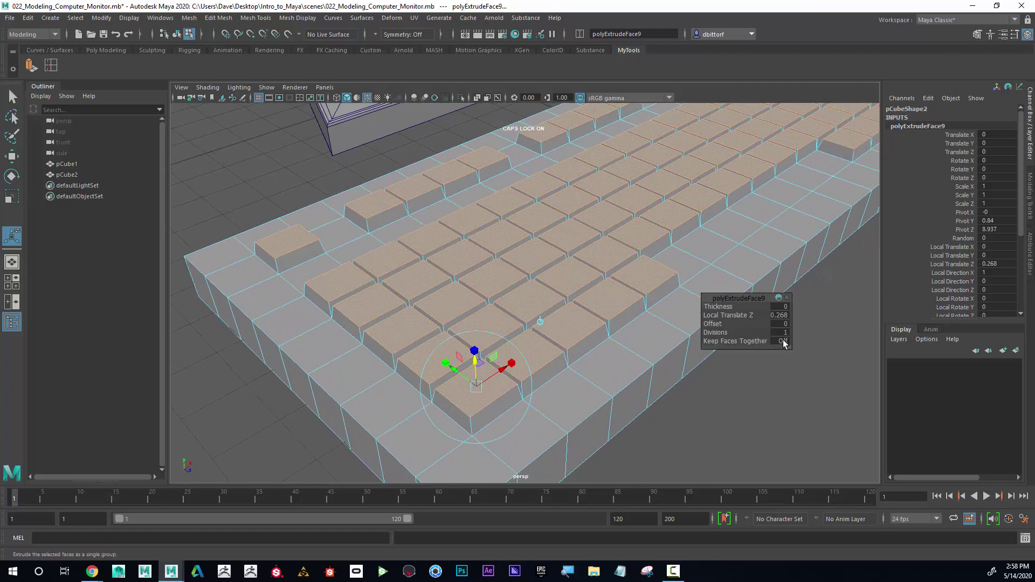
{"action": "left_click", "coordinate": [783, 340]}
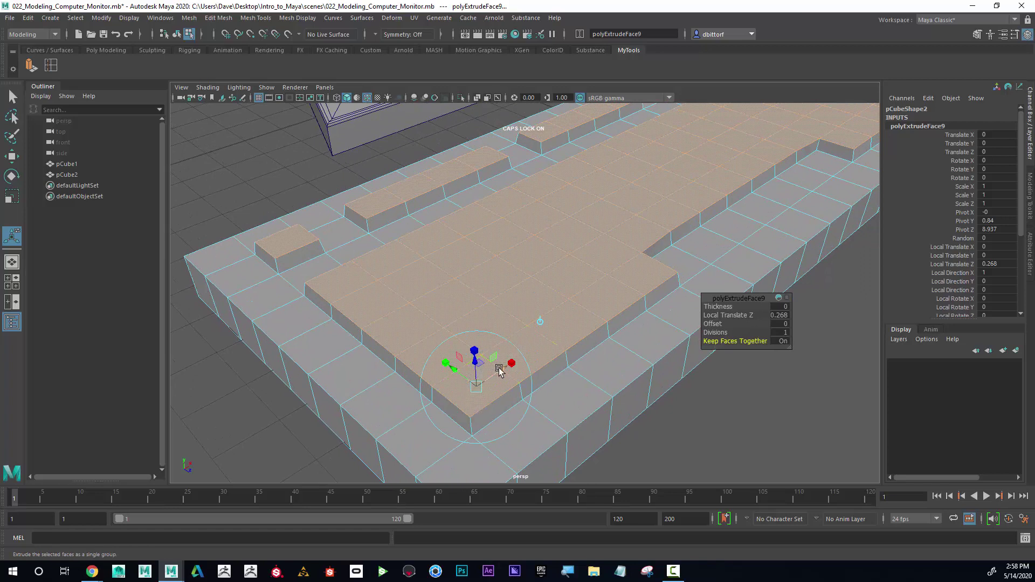
{"action": "left_click_drag", "start_coordinate": [499, 370], "coordinate": [497, 363]}
{"action": "key", "text": "ctrl+z"}
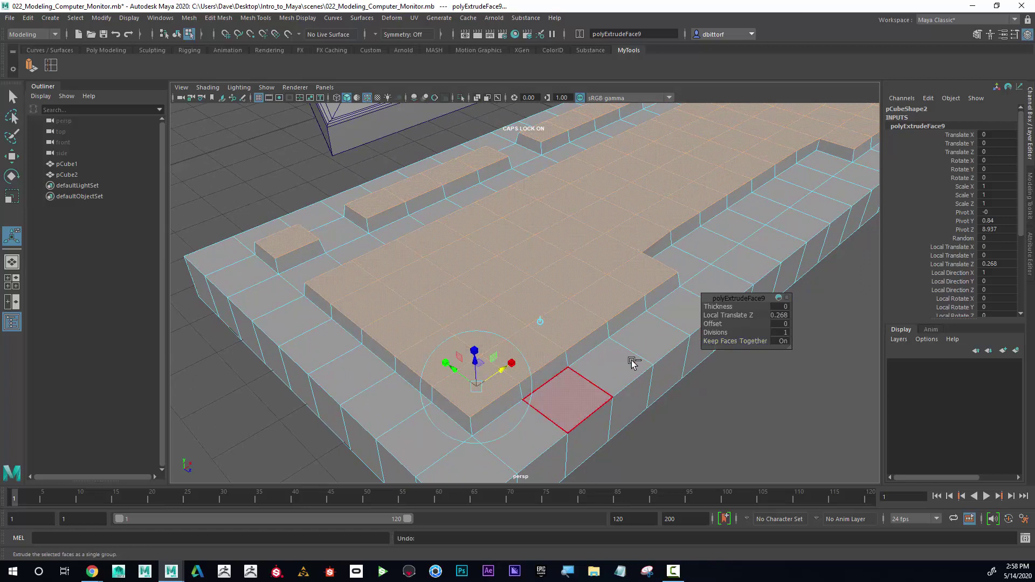
{"action": "left_click", "coordinate": [783, 341]}
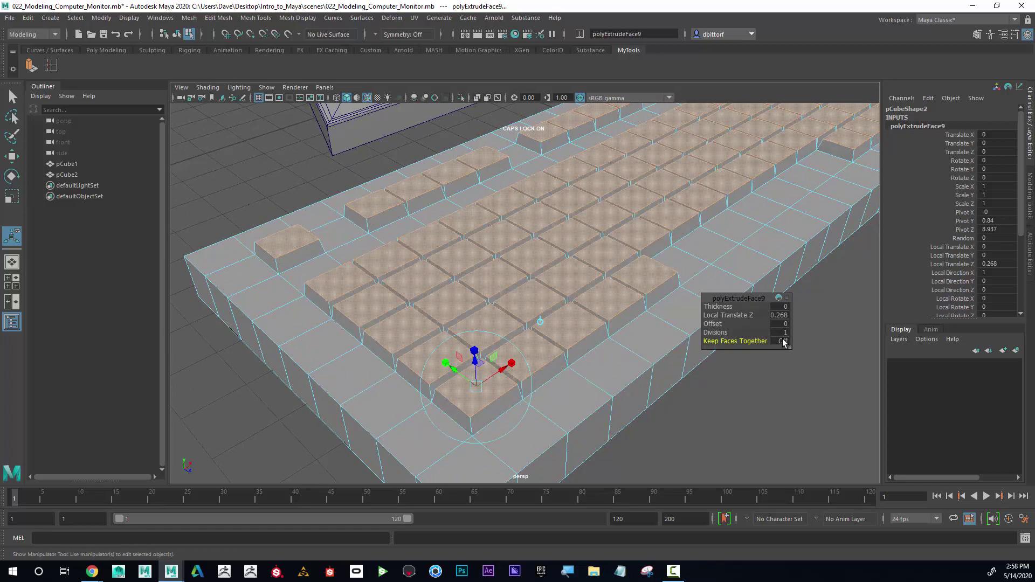
Scale the extruded key tops uniformly inward so every key tapers and stands apart from its neighbours
{"action": "left_click", "coordinate": [512, 364]}
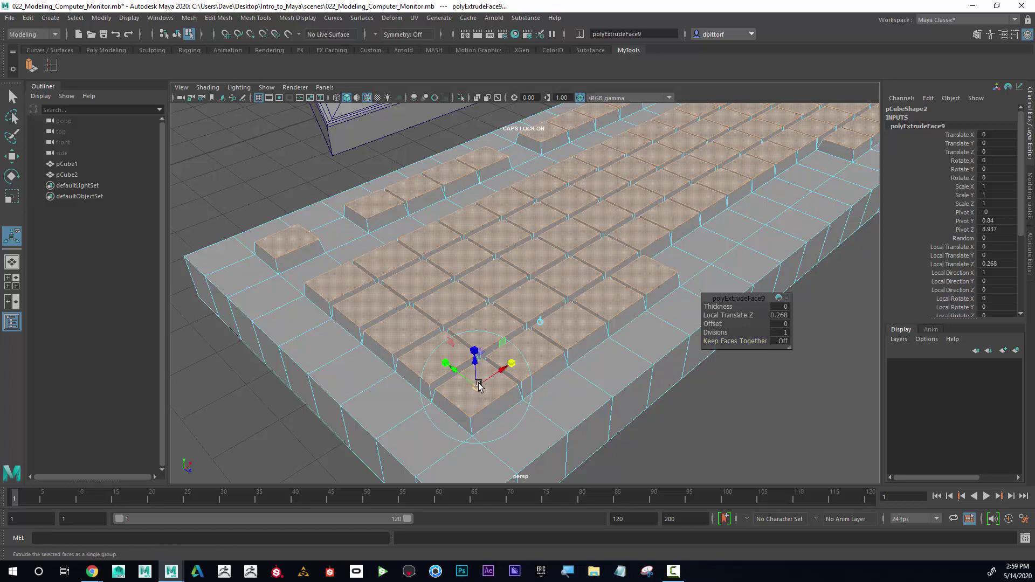
{"action": "left_click_drag", "start_coordinate": [477, 384], "coordinate": [474, 386]}
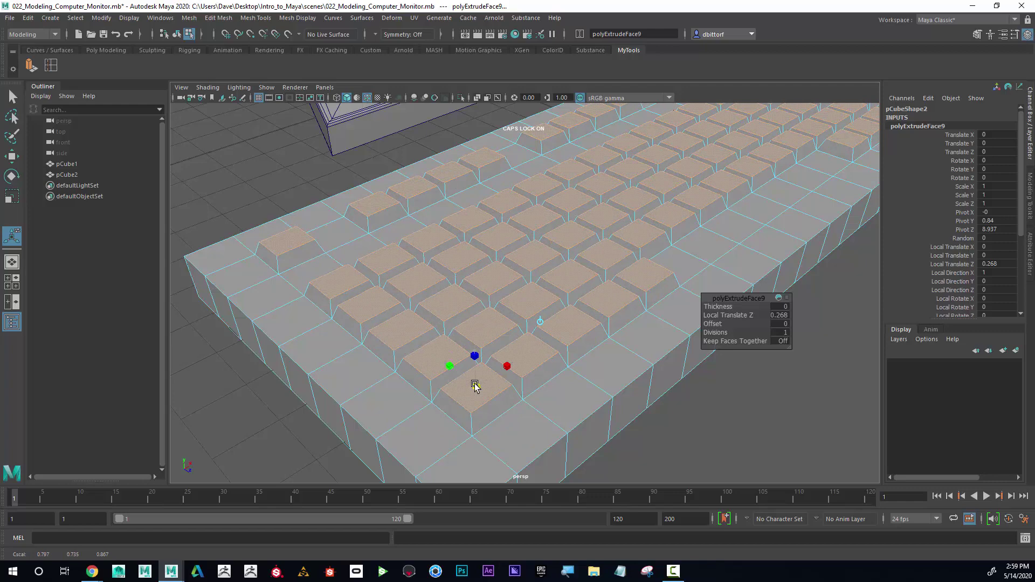
{"action": "right_click_drag", "start_coordinate": [475, 384], "coordinate": [534, 349], "text": "alt"}
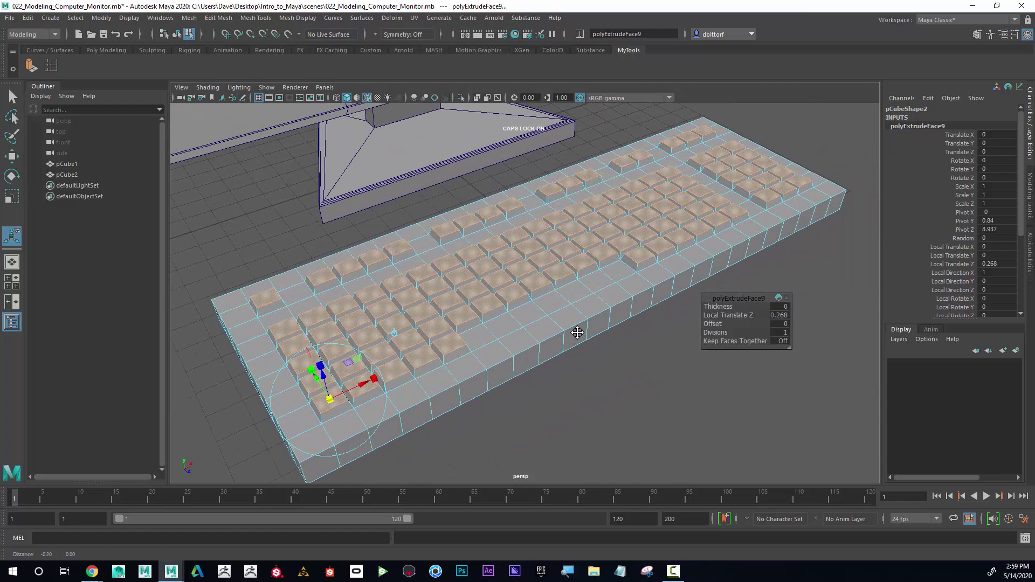
{"action": "right_click_drag", "start_coordinate": [486, 274], "coordinate": [489, 307]}
Select the run of faces in the front key row's gap and extrude them together by about 0.34 as the space bar
{"action": "left_click", "coordinate": [478, 339]}
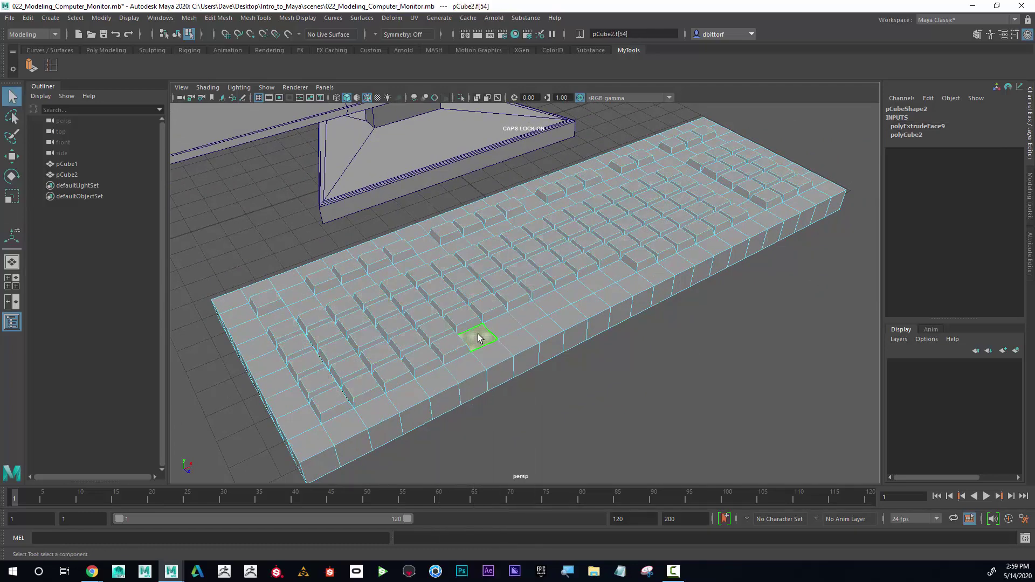
{"action": "double_click", "coordinate": [620, 276], "text": "shift"}
{"action": "left_click", "coordinate": [29, 66]}
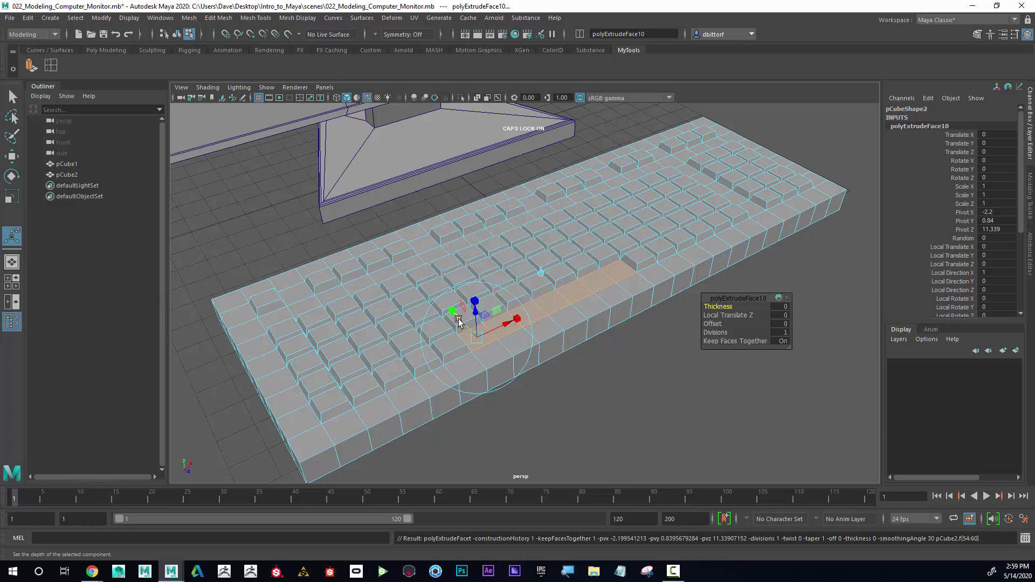
{"action": "mouse_move", "coordinate": [474, 317]}
{"action": "left_mouse_down"}
{"action": "mouse_move", "coordinate": [475, 305]}
{"action": "mouse_move", "coordinate": [514, 309]}
{"action": "mouse_move", "coordinate": [458, 308]}
{"action": "left_mouse_up"}
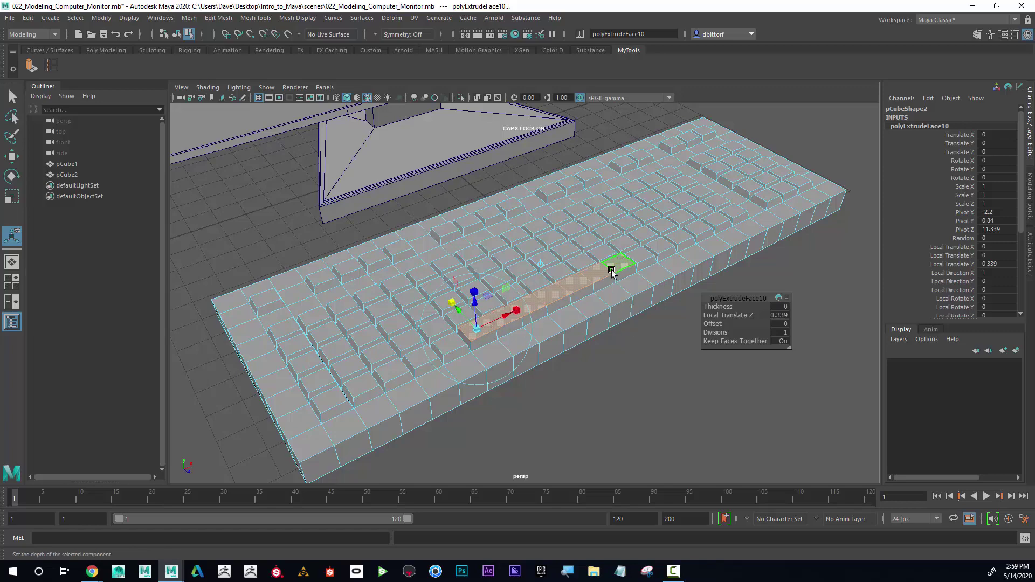
{"action": "right_click_drag", "start_coordinate": [583, 335], "coordinate": [670, 328], "text": "alt"}
{"action": "left_click_drag", "start_coordinate": [669, 328], "coordinate": [614, 311], "text": "alt"}
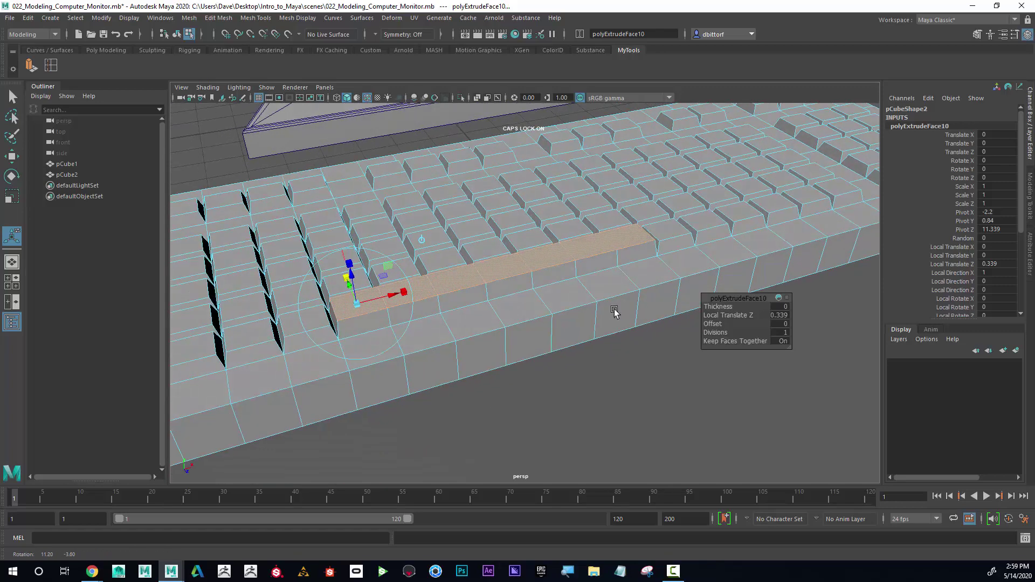
{"action": "right_click_drag", "start_coordinate": [615, 311], "coordinate": [663, 308], "text": "alt"}
Lower the space bar's middle top face to a height of about 1.06 to form a slight dip, and clear the selection
{"action": "left_click", "coordinate": [486, 260]}
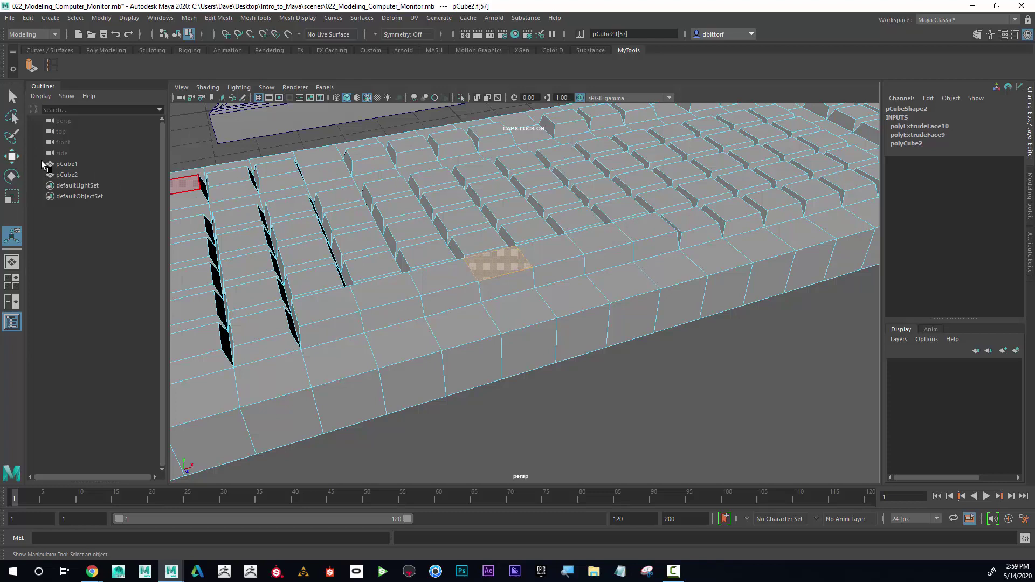
{"action": "key", "text": "w"}
{"action": "left_click_drag", "start_coordinate": [498, 237], "coordinate": [493, 231]}
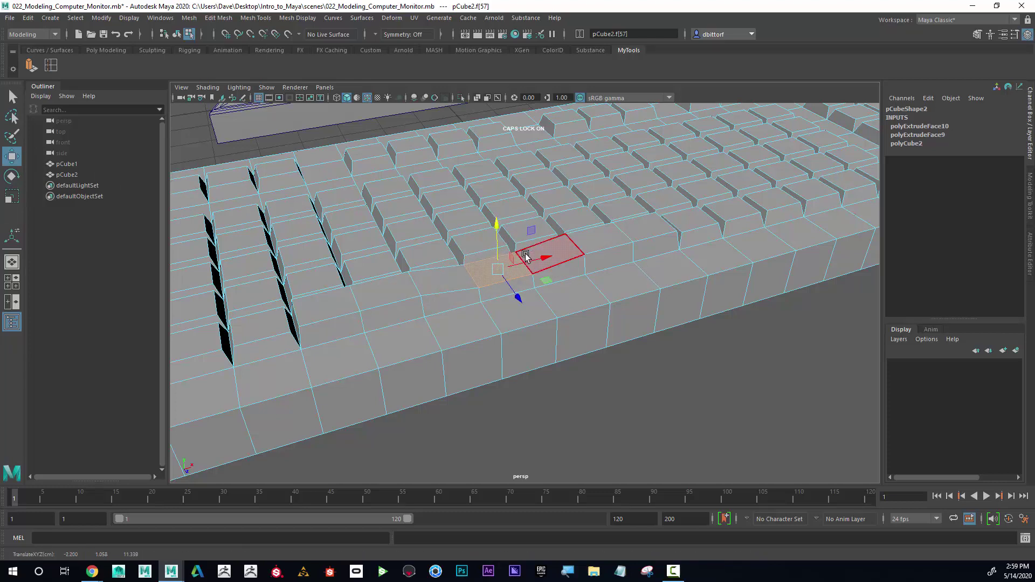
{"action": "right_click_drag", "start_coordinate": [589, 307], "coordinate": [455, 289], "text": "alt"}
{"action": "left_click_drag", "start_coordinate": [420, 283], "coordinate": [437, 296], "text": "alt"}
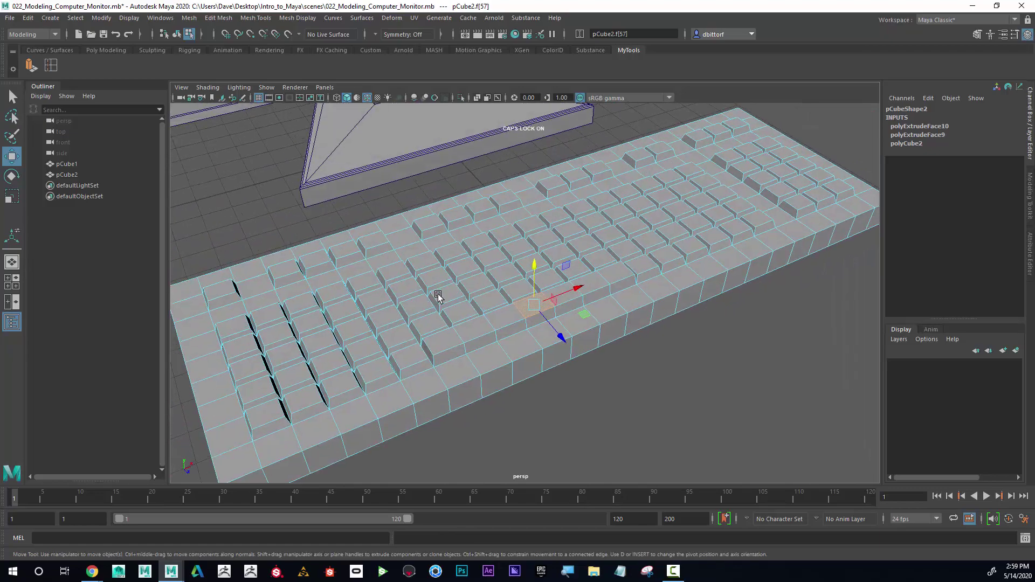
{"action": "right_click_drag", "start_coordinate": [438, 297], "coordinate": [487, 261]}
{"action": "left_click", "coordinate": [623, 393]}
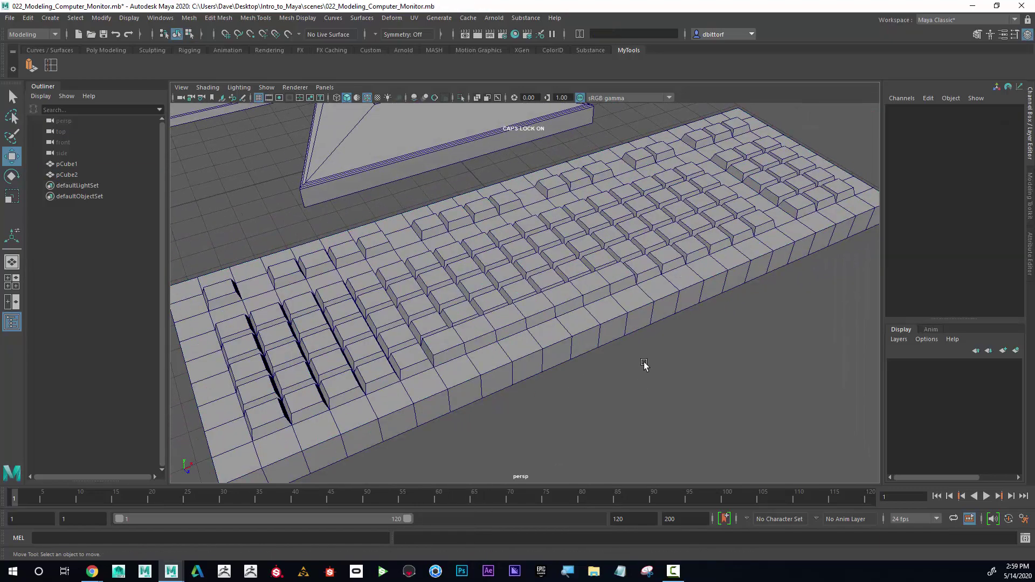
Examine the keyboard's tapered keys, space bar and outer casing from several angles beside the monitor
{"action": "right_click_drag", "start_coordinate": [643, 362], "coordinate": [528, 357], "text": "alt"}
{"action": "left_click_drag", "start_coordinate": [528, 356], "coordinate": [626, 363], "text": "alt"}
{"action": "scroll", "coordinate": [622, 355], "scroll_direction": "up", "scroll_amount": 4}
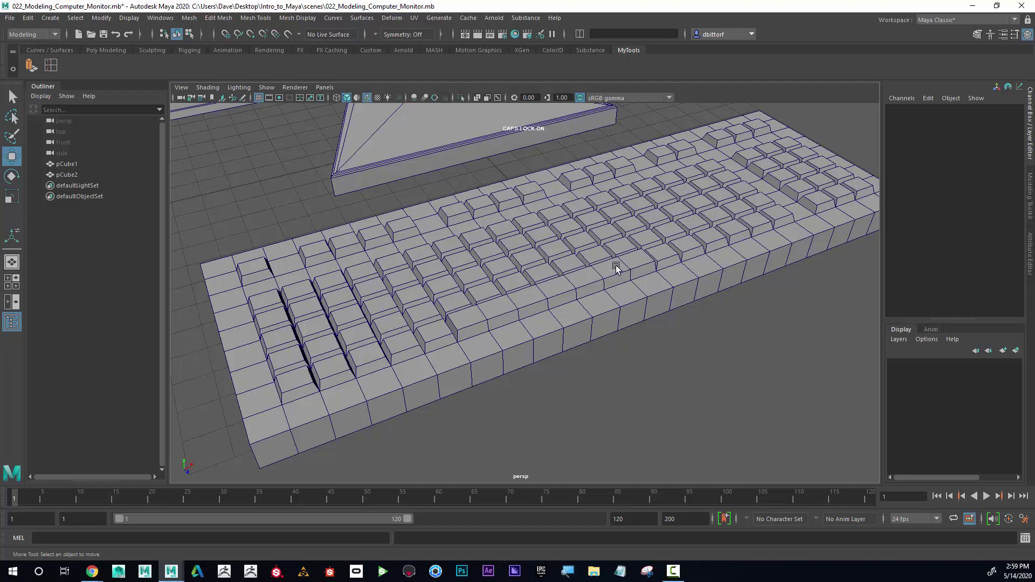
{"action": "key", "text": "Caps_Lock"}
{"action": "right_click_drag", "start_coordinate": [645, 348], "coordinate": [531, 344], "text": "alt"}
{"action": "left_click_drag", "start_coordinate": [531, 344], "coordinate": [593, 342], "text": "alt"}
{"action": "right_click_drag", "start_coordinate": [592, 342], "coordinate": [621, 338], "text": "alt"}
{"action": "middle_click_drag", "start_coordinate": [621, 339], "coordinate": [597, 340], "text": "alt"}
{"action": "left_click_drag", "start_coordinate": [597, 342], "coordinate": [539, 342], "text": "alt"}
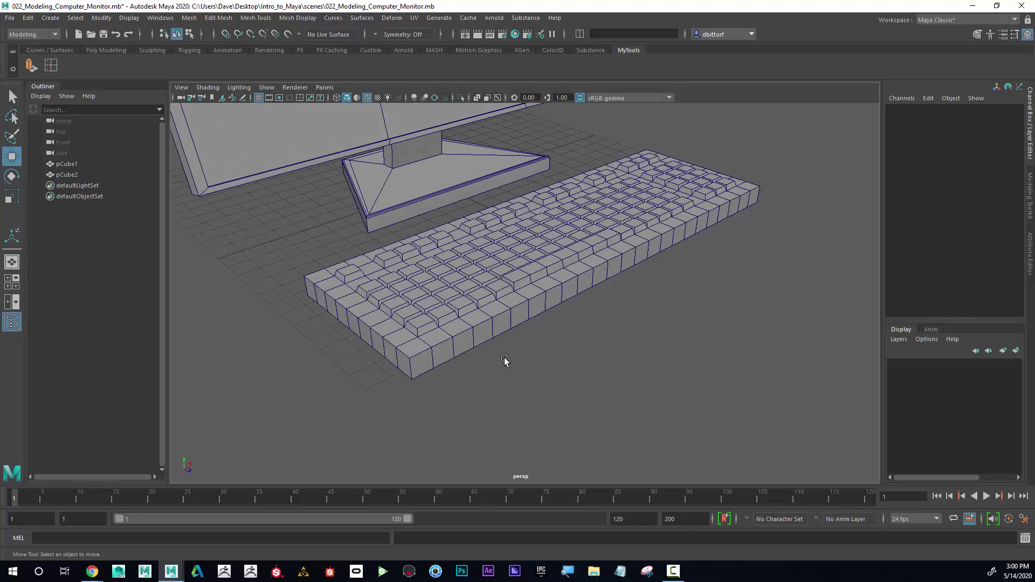
{"action": "left_click_drag", "start_coordinate": [511, 348], "coordinate": [393, 386], "text": "alt"}
Select the corner face at the end of the keyboard's front side in face mode
{"action": "right_click_drag", "start_coordinate": [341, 274], "coordinate": [341, 402]}
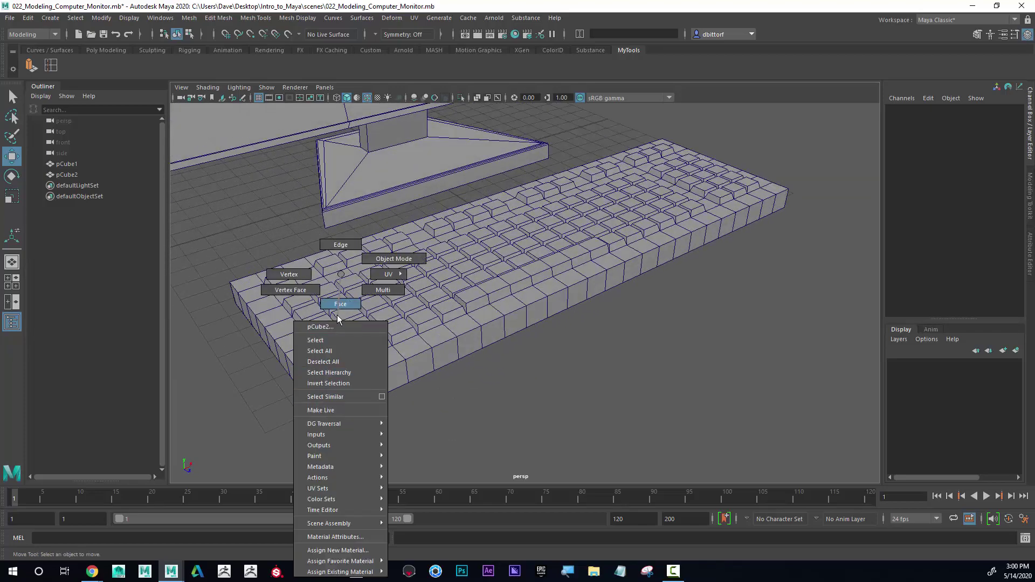
{"action": "right_click_drag", "start_coordinate": [337, 315], "coordinate": [338, 317]}
{"action": "left_click", "coordinate": [341, 394]}
{"action": "middle_click_drag", "start_coordinate": [392, 381], "coordinate": [399, 382], "text": "alt"}
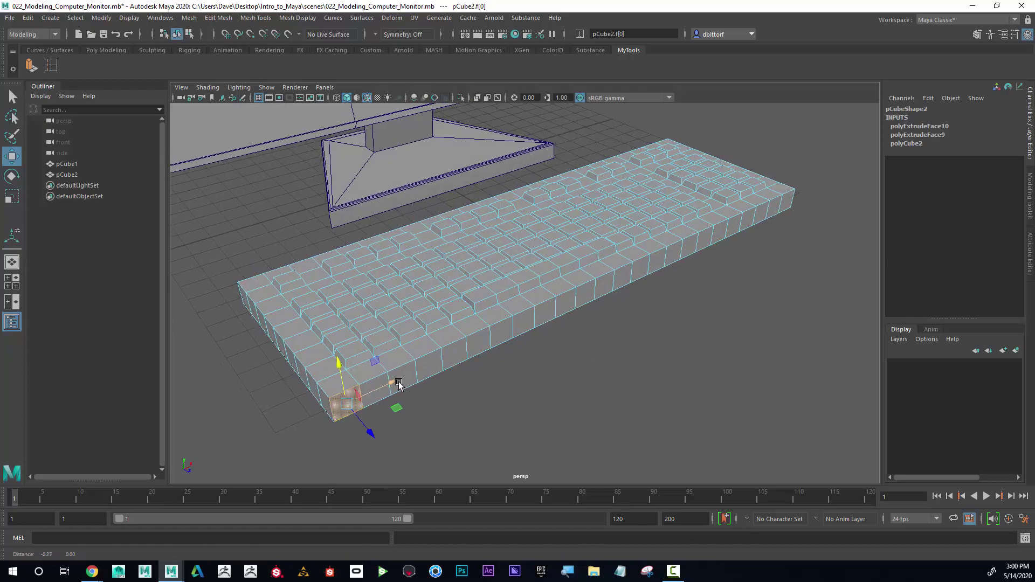
{"action": "mouse_move", "coordinate": [398, 383]}
{"action": "left_mouse_down", "text": "alt"}
{"action": "mouse_move", "coordinate": [291, 379]}
{"action": "mouse_move", "coordinate": [384, 379]}
{"action": "left_mouse_up", "text": "alt"}
Return to object mode with the whole keyboard selected
{"action": "right_click_drag", "start_coordinate": [446, 273], "coordinate": [448, 322]}
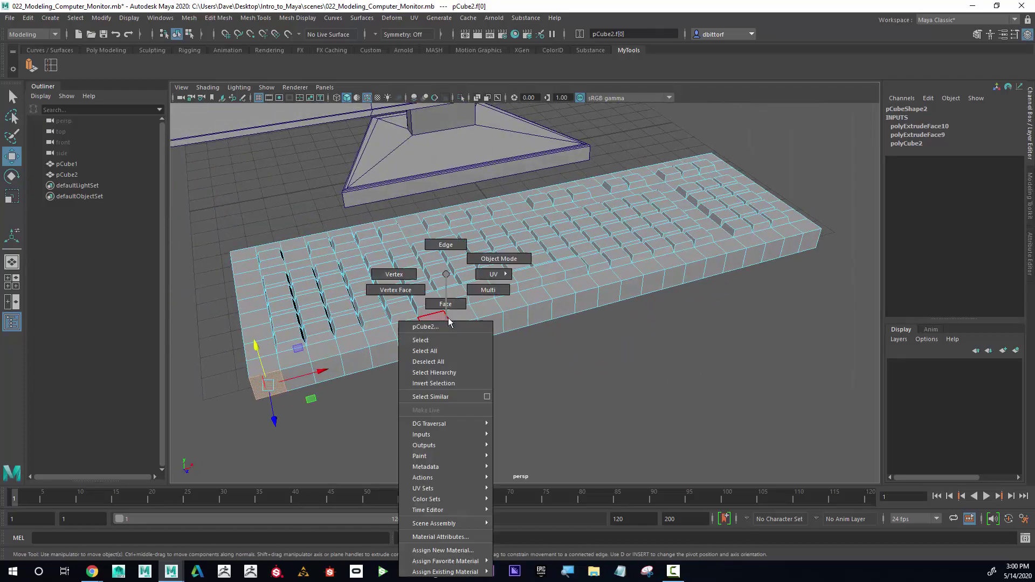
{"action": "key", "text": "F8"}
{"action": "left_click_drag", "start_coordinate": [510, 351], "coordinate": [391, 359], "text": "alt"}
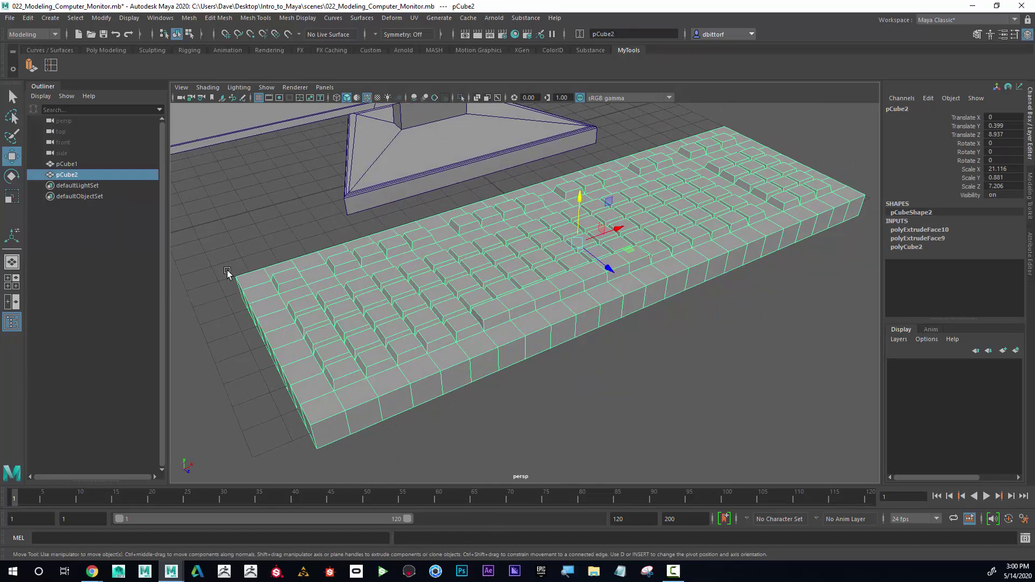